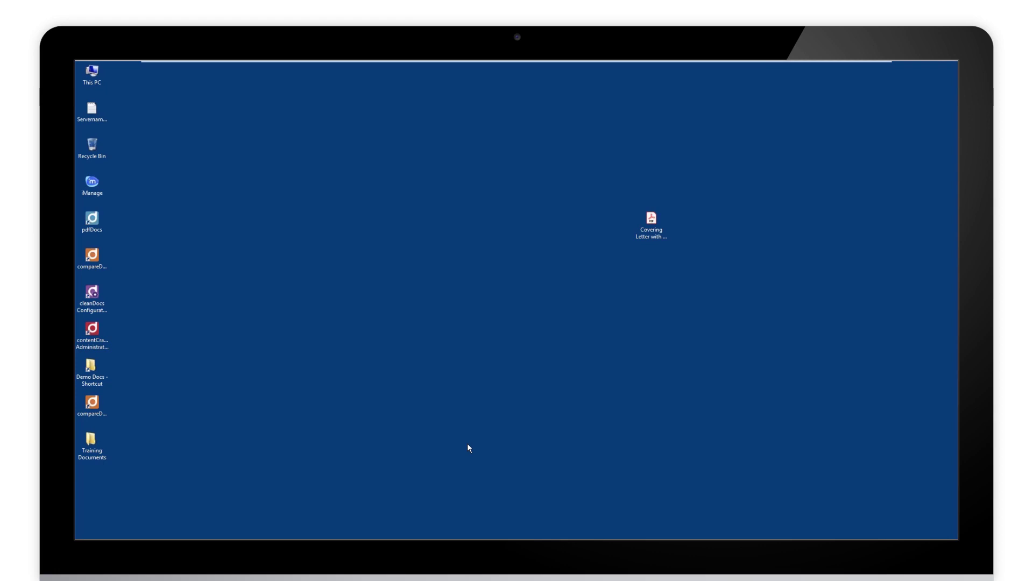
# Open a new File Explorer window with Win+E
pyautogui.press('super+e')
# Go to Documents > Demo Docs > Logos, Scanned Sigs, Stationery and open the signature PNG
pyautogui.click(272, 251)
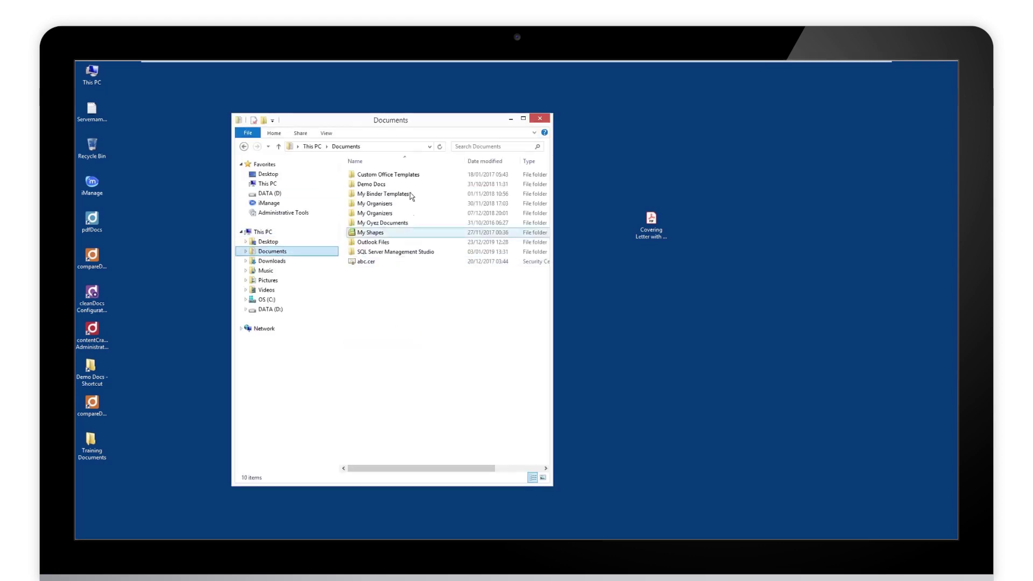
pyautogui.doubleClick(372, 184)
pyautogui.doubleClick(380, 243)
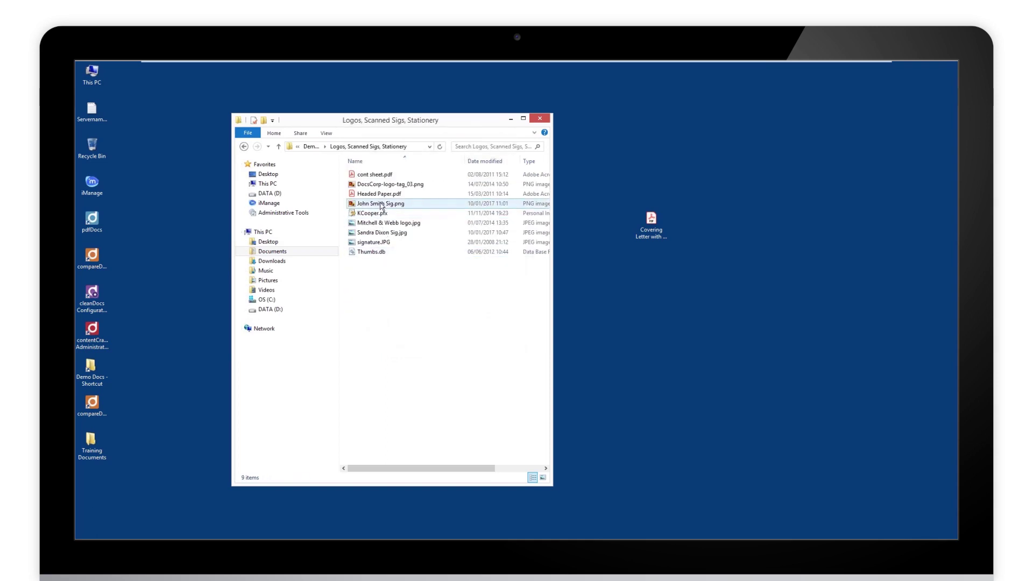
pyautogui.doubleClick(381, 204)
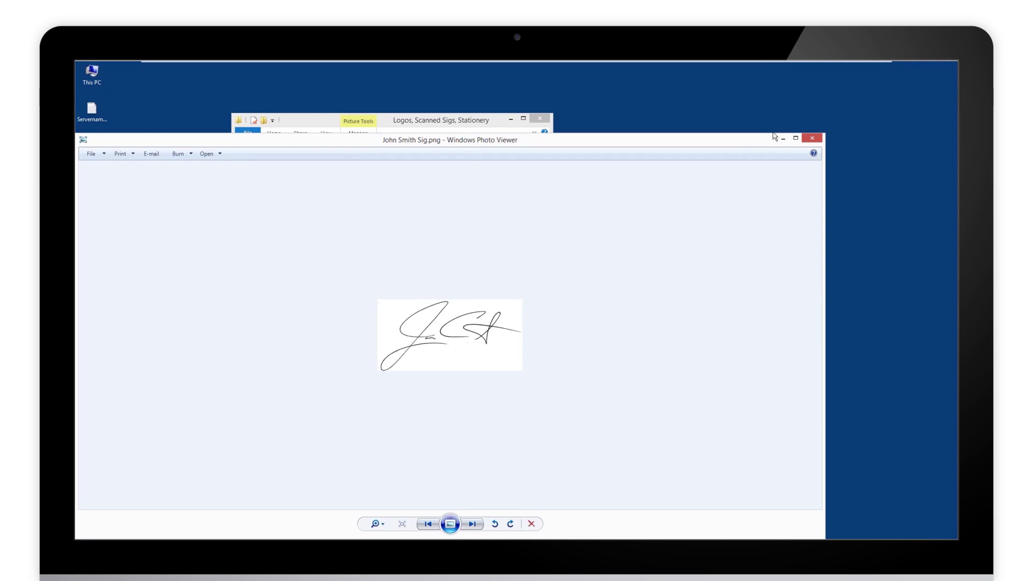
# Close the image viewer and Explorer, then select the Covering Letter PDF on the desktop
pyautogui.click(813, 140)
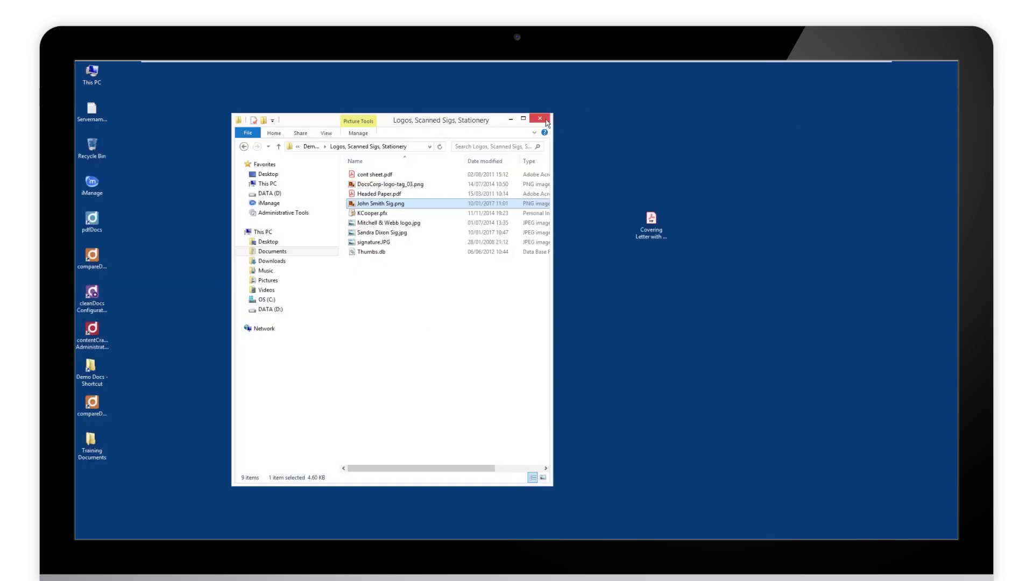
pyautogui.click(547, 123)
pyautogui.click(643, 231)
# Open 'Covering Letter with letterhead.pdf' in pdfDocs and maximize the window
pyautogui.rightClick(643, 231)
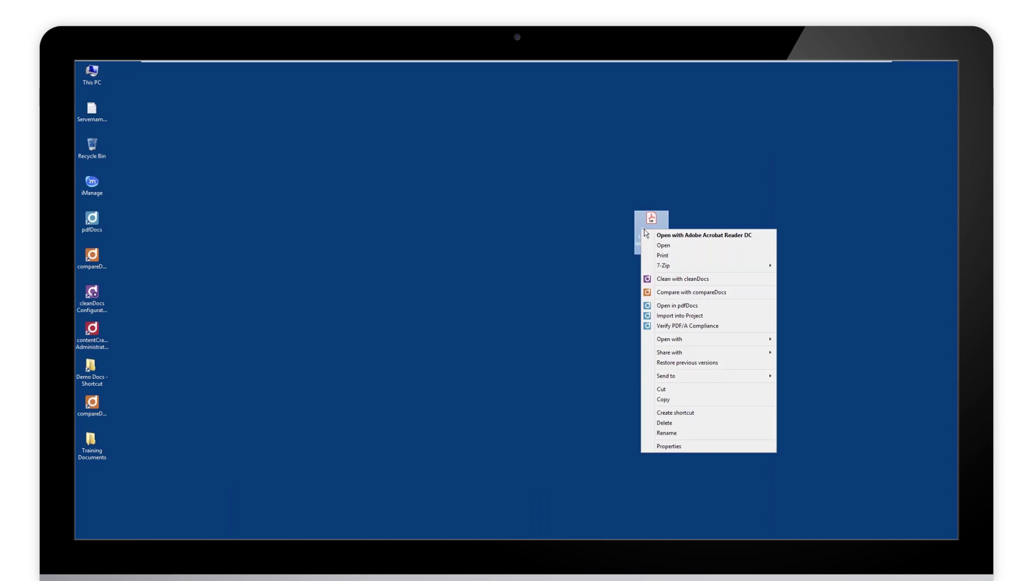
pyautogui.click(689, 317)
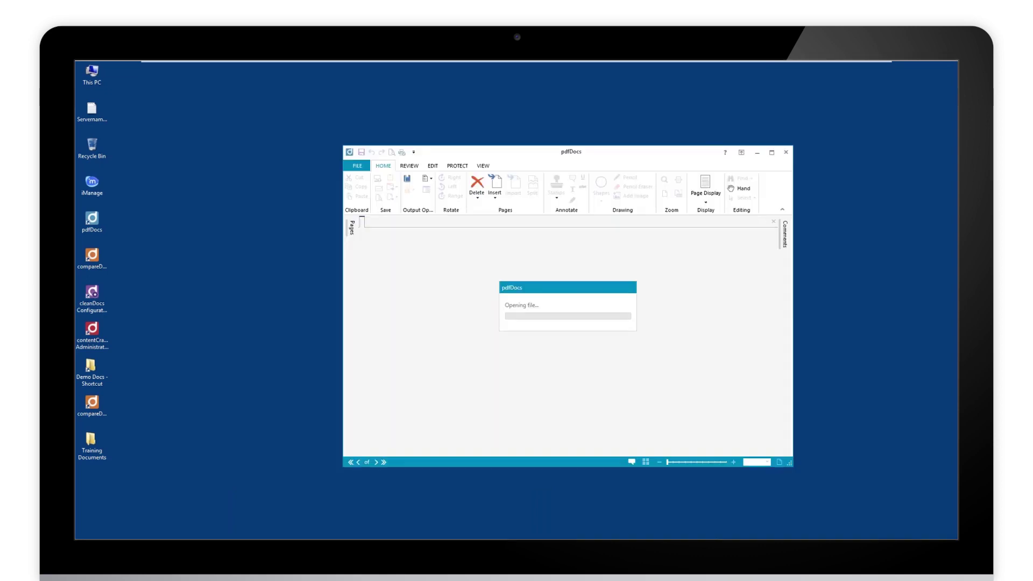
pyautogui.click(772, 153)
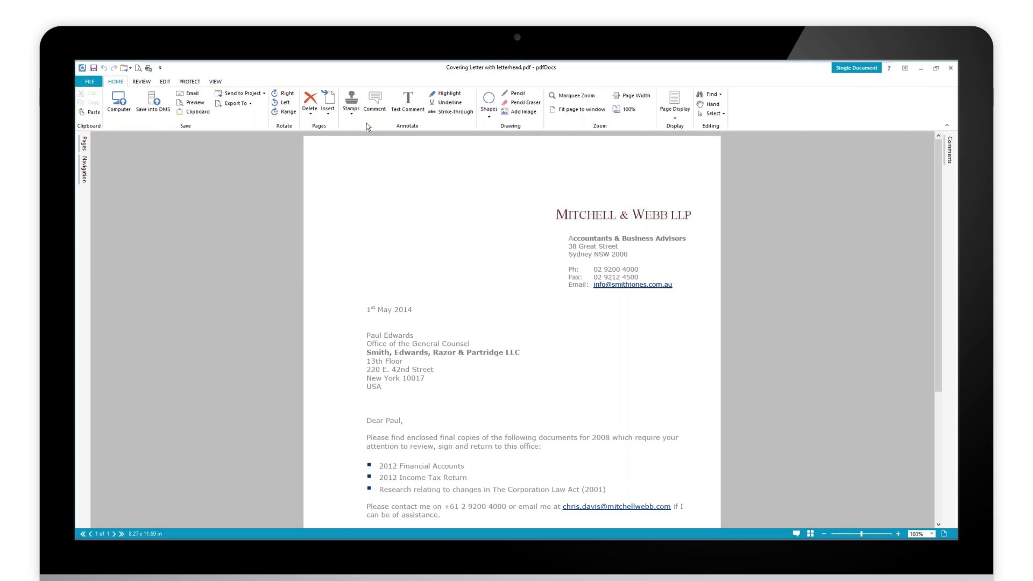
pyautogui.click(351, 117)
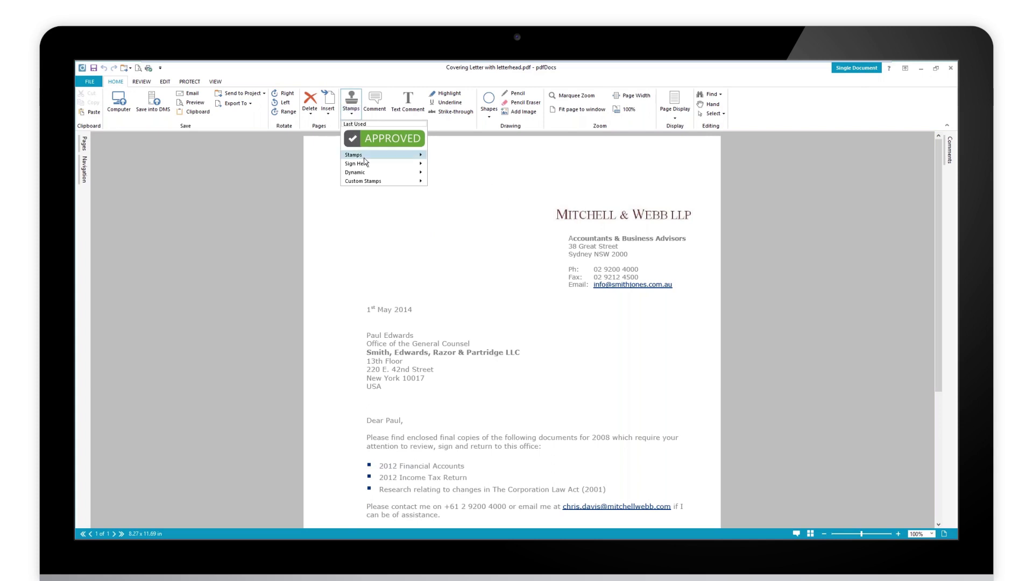
pyautogui.moveTo(363, 157)
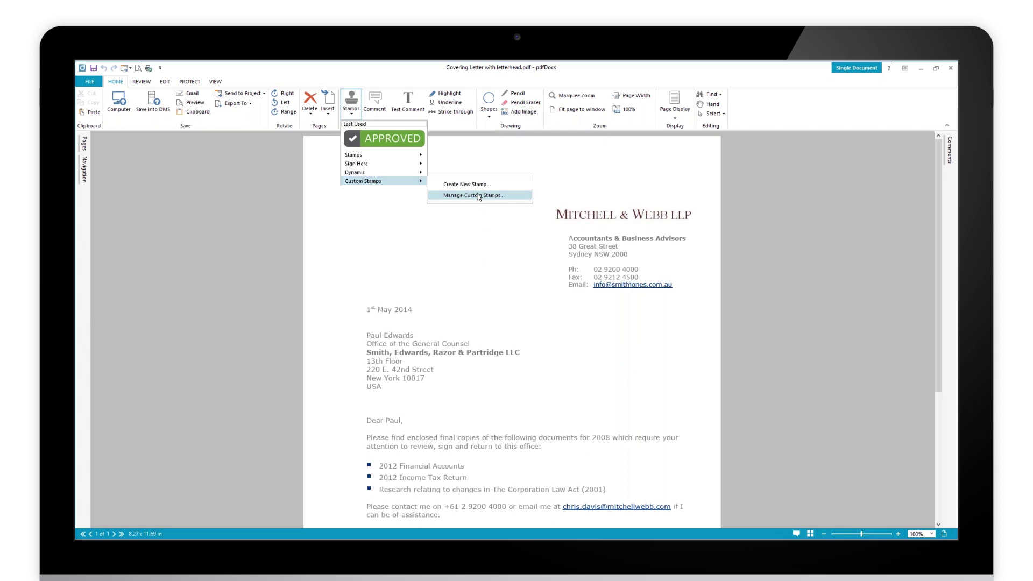
pyautogui.click(476, 196)
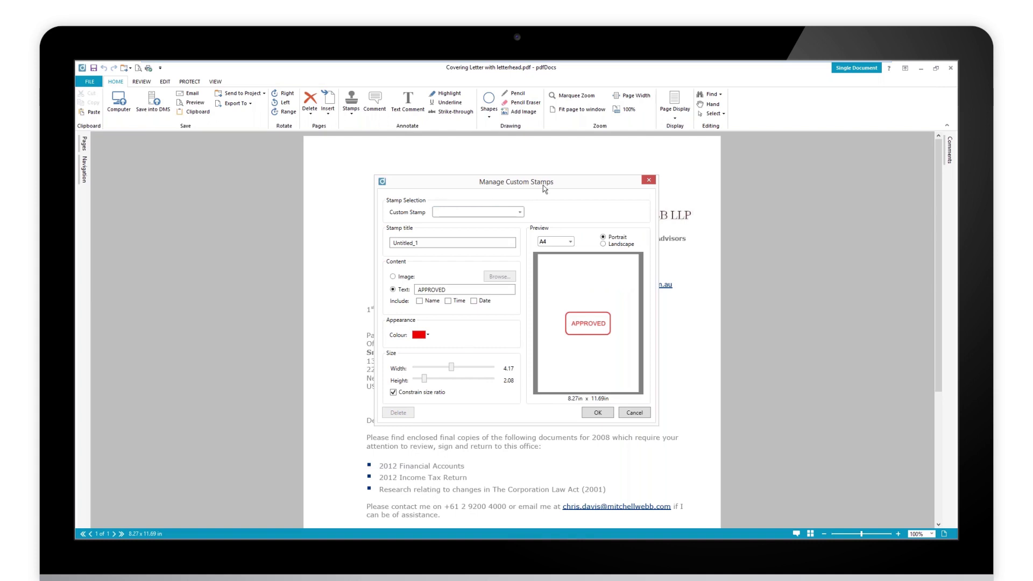
pyautogui.moveTo(536, 184); pyautogui.dragTo(514, 179)
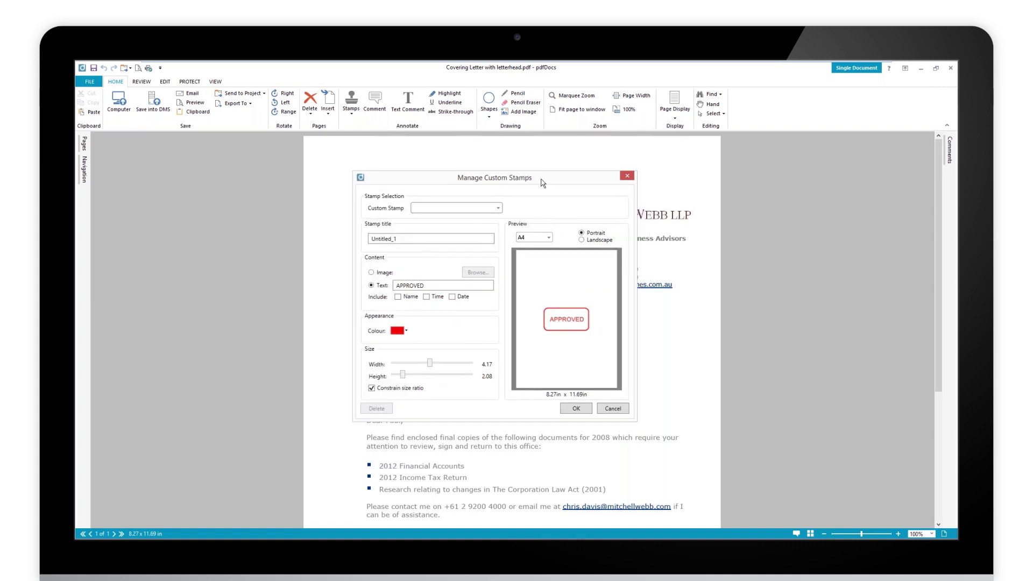
pyautogui.click(612, 409)
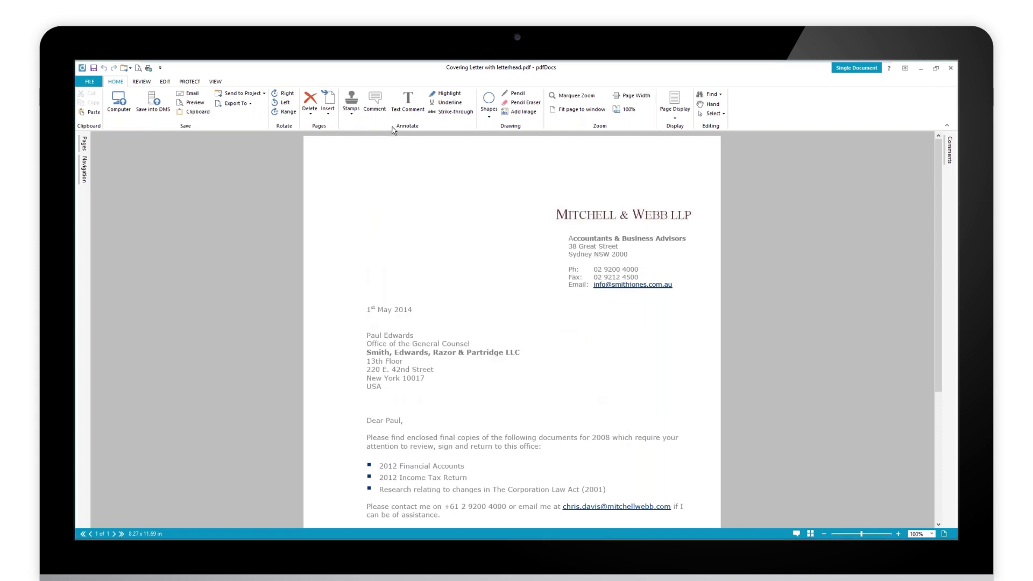
# Start a new custom stamp that uses the scanned signature PNG as its image
pyautogui.click(351, 111)
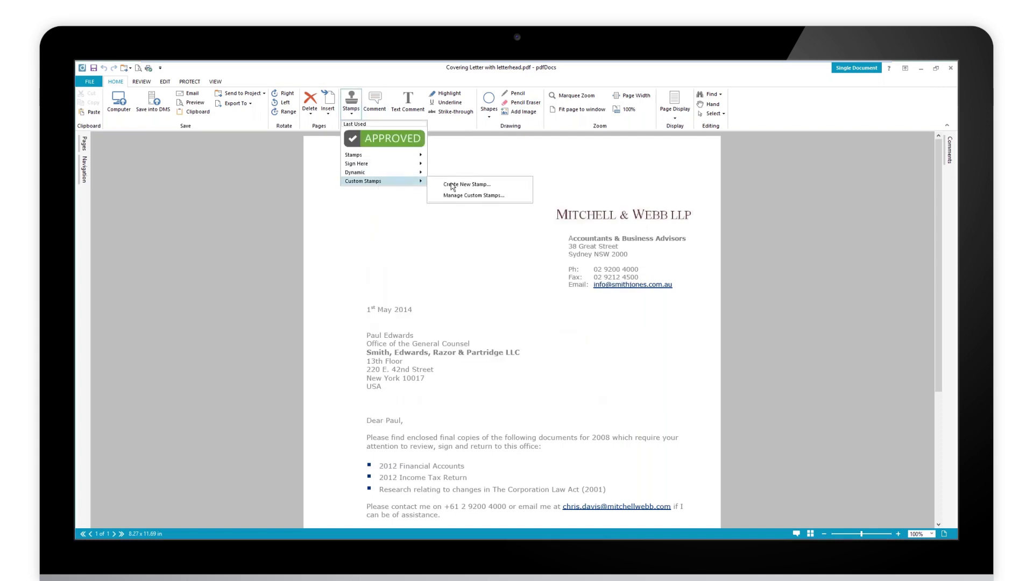
pyautogui.click(452, 184)
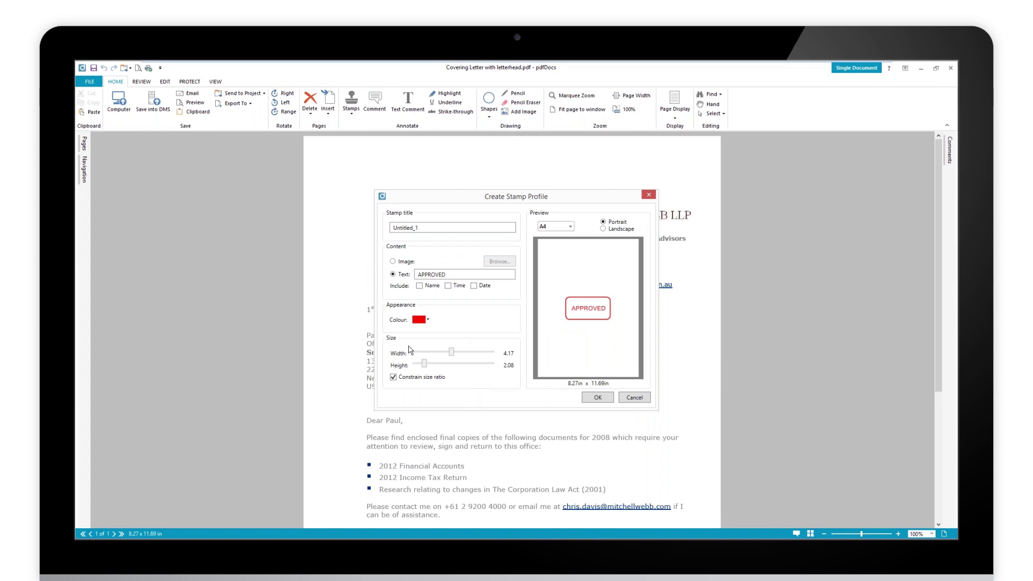
pyautogui.moveTo(449, 275); pyautogui.dragTo(403, 283)
pyautogui.click(393, 262)
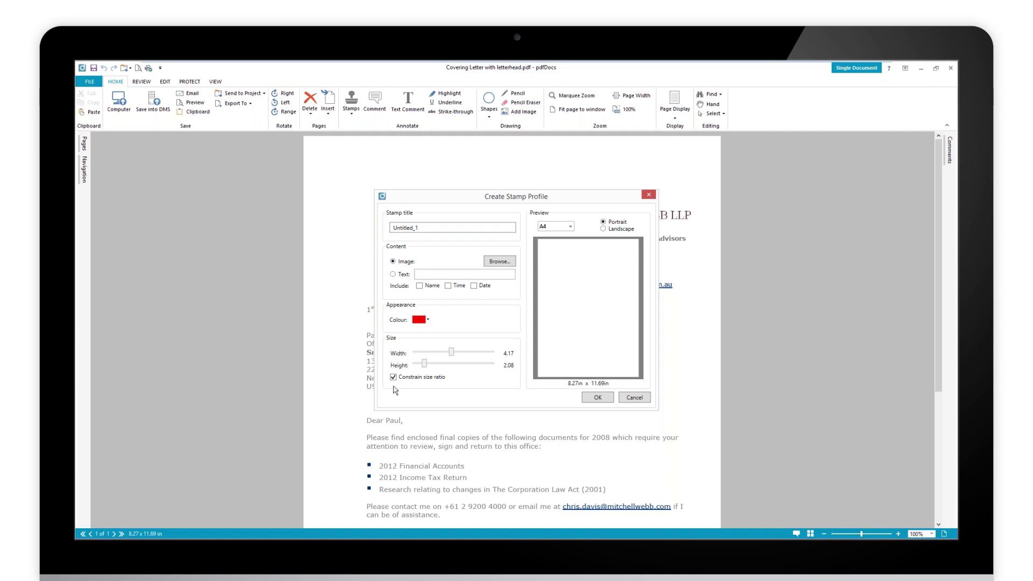
pyautogui.click(500, 262)
pyautogui.click(495, 278)
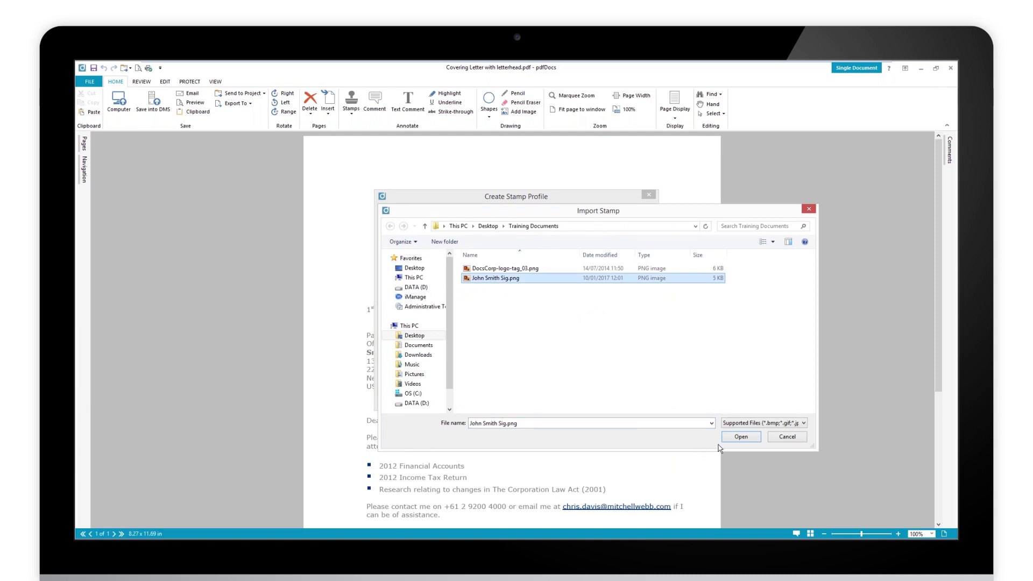
pyautogui.click(747, 441)
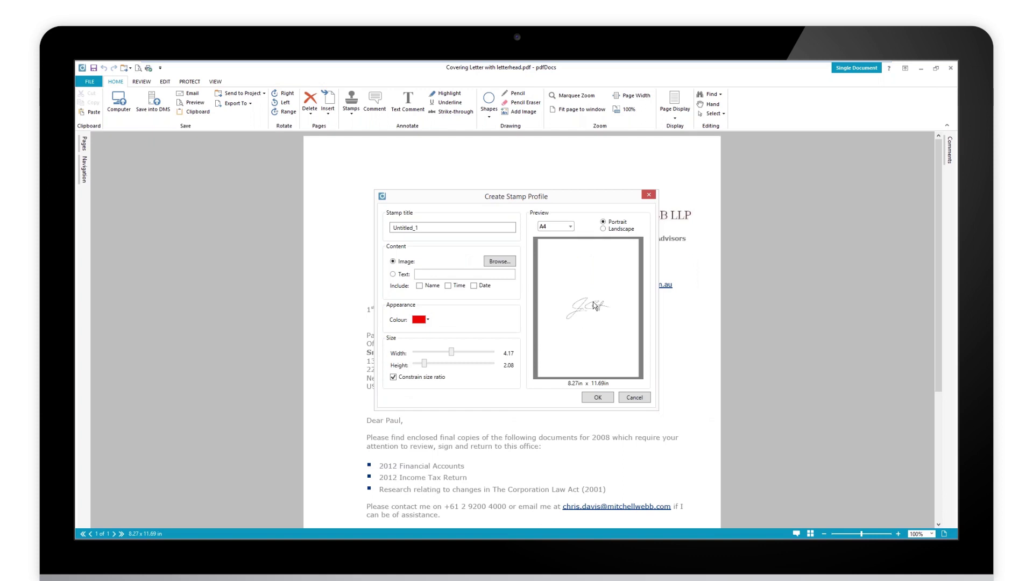
# Replace the stamp title with the signer's surname and save the stamp
pyautogui.moveTo(425, 228); pyautogui.dragTo(412, 228)
pyautogui.hotkey('ctrl', 'a')
pyautogui.write('Smith')
pyautogui.click(598, 397)
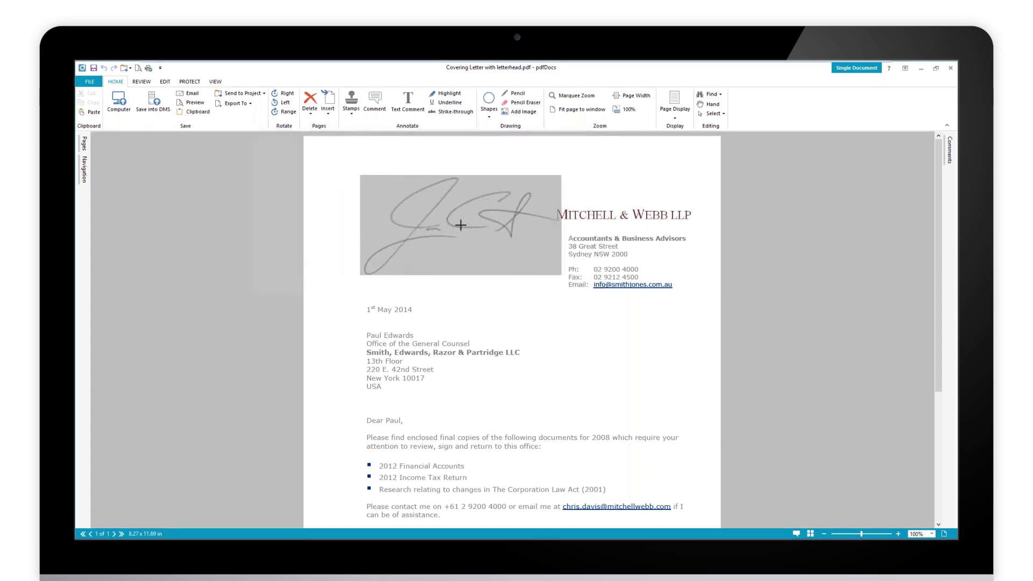
# Drop the signature stamp beside the letterhead, then delete it again
pyautogui.click(415, 194)
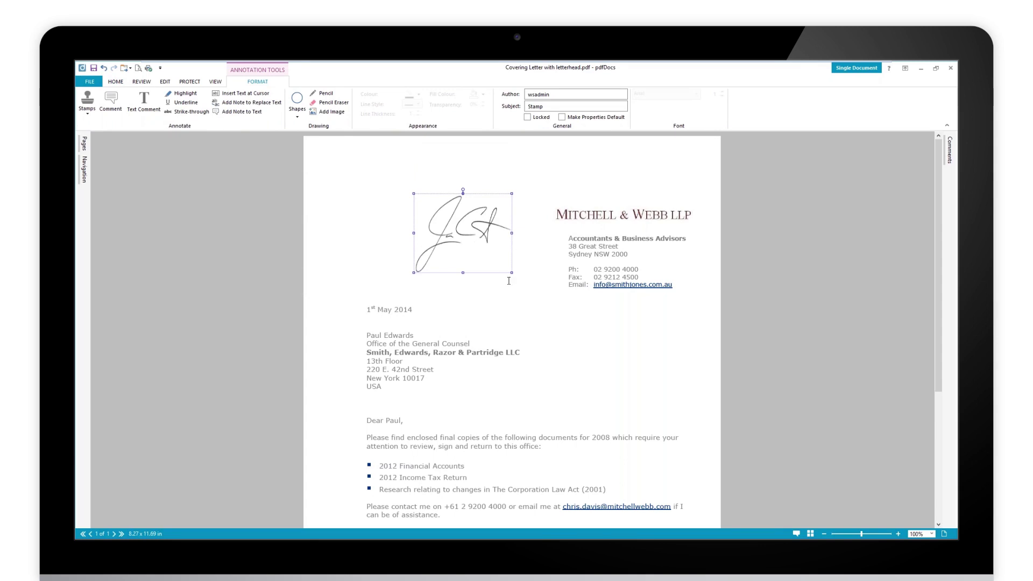
pyautogui.press('Delete')
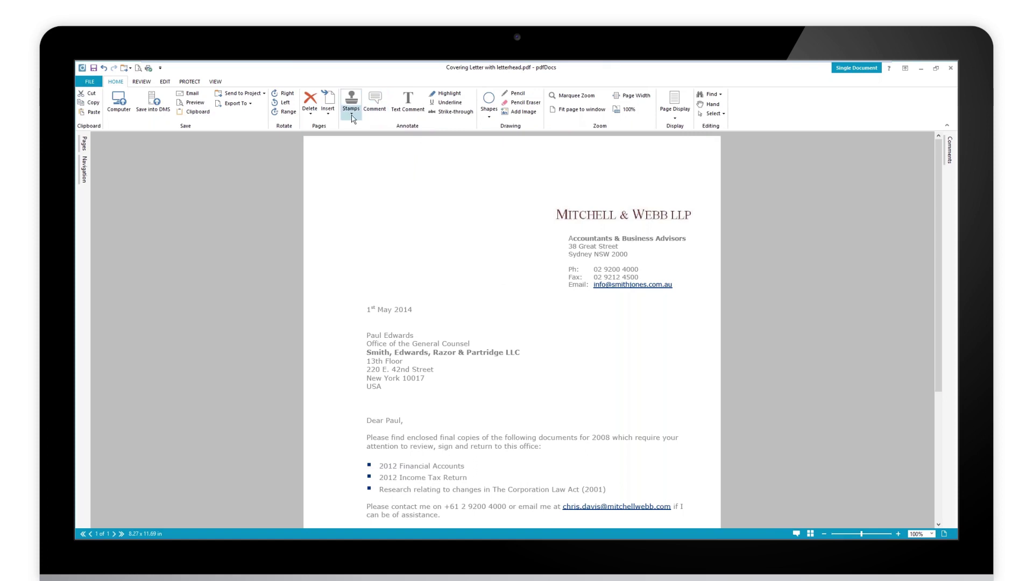
# Place the recently used signature stamp at the page's top-left
pyautogui.click(352, 113)
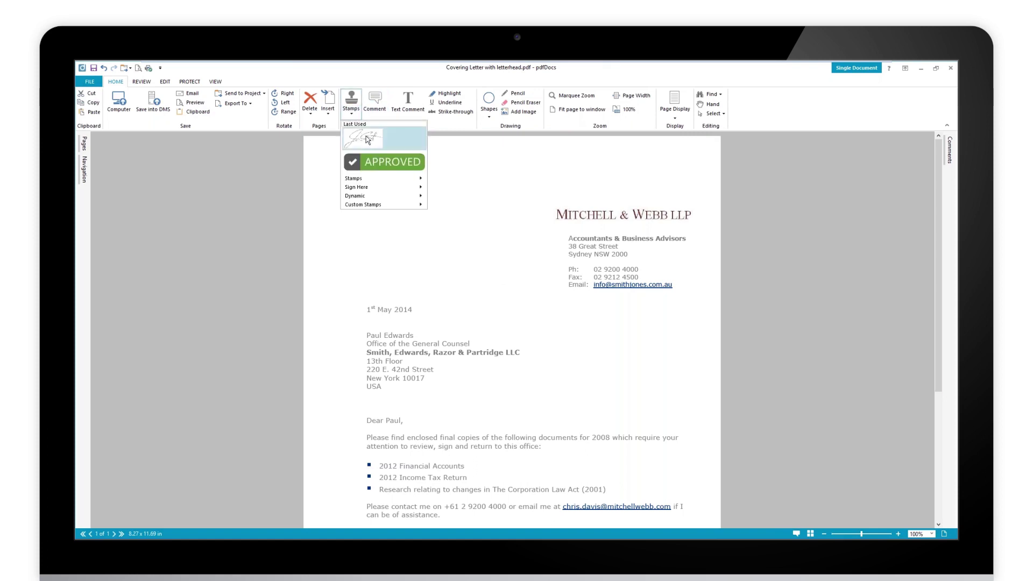
pyautogui.click(366, 140)
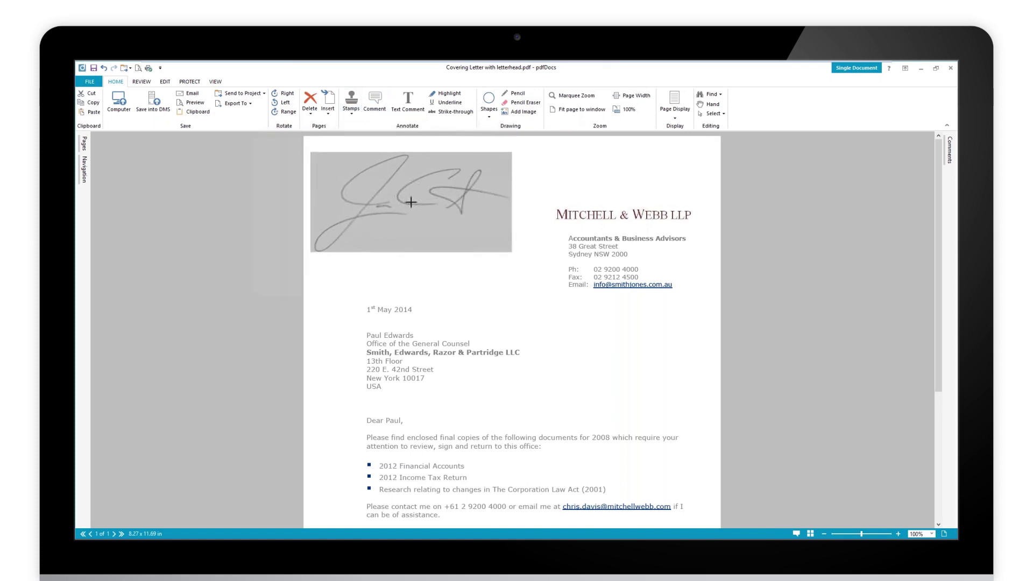
pyautogui.click(411, 202)
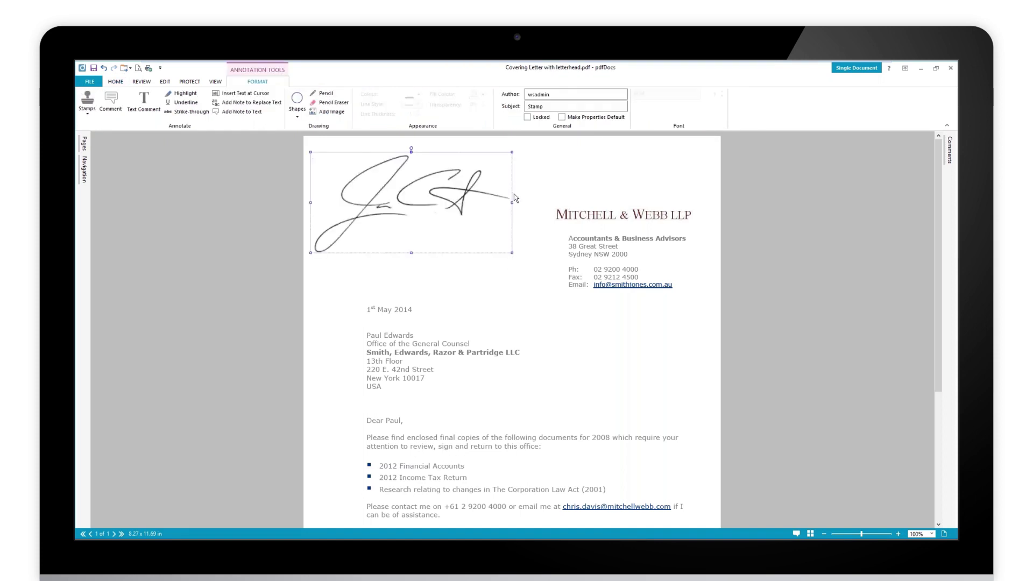
# Shrink the stamp, tilt it slightly clockwise, and move it beside the firm name
pyautogui.moveTo(510, 251)
pyautogui.mouseDown()
pyautogui.moveTo(384, 187)
pyautogui.moveTo(377, 222)
pyautogui.moveTo(484, 240)
pyautogui.moveTo(499, 255)
pyautogui.mouseUp()
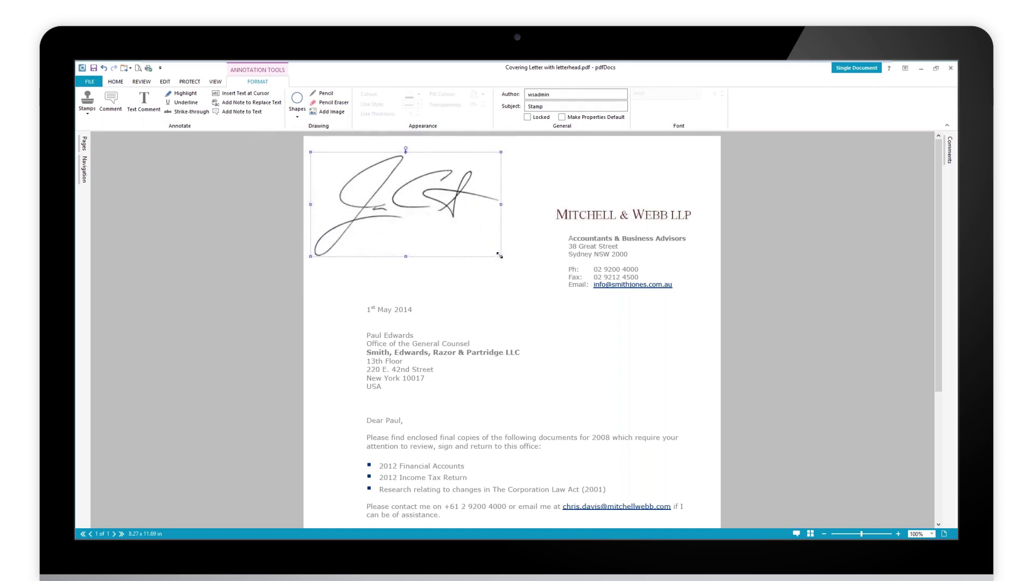
pyautogui.moveTo(501, 257)
pyautogui.mouseDown()
pyautogui.moveTo(371, 177)
pyautogui.moveTo(511, 269)
pyautogui.moveTo(398, 262)
pyautogui.moveTo(500, 268)
pyautogui.moveTo(398, 206)
pyautogui.moveTo(466, 248)
pyautogui.mouseUp()
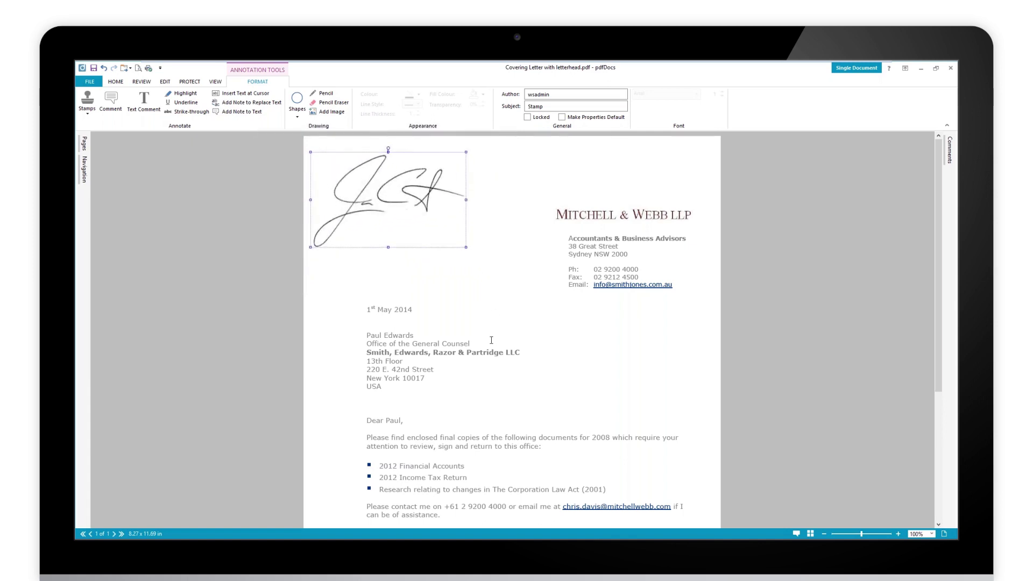
pyautogui.moveTo(387, 149); pyautogui.dragTo(398, 155)
pyautogui.moveTo(446, 249)
pyautogui.mouseDown()
pyautogui.moveTo(471, 288)
pyautogui.moveTo(396, 221)
pyautogui.moveTo(399, 190)
pyautogui.mouseUp()
pyautogui.click(415, 273)
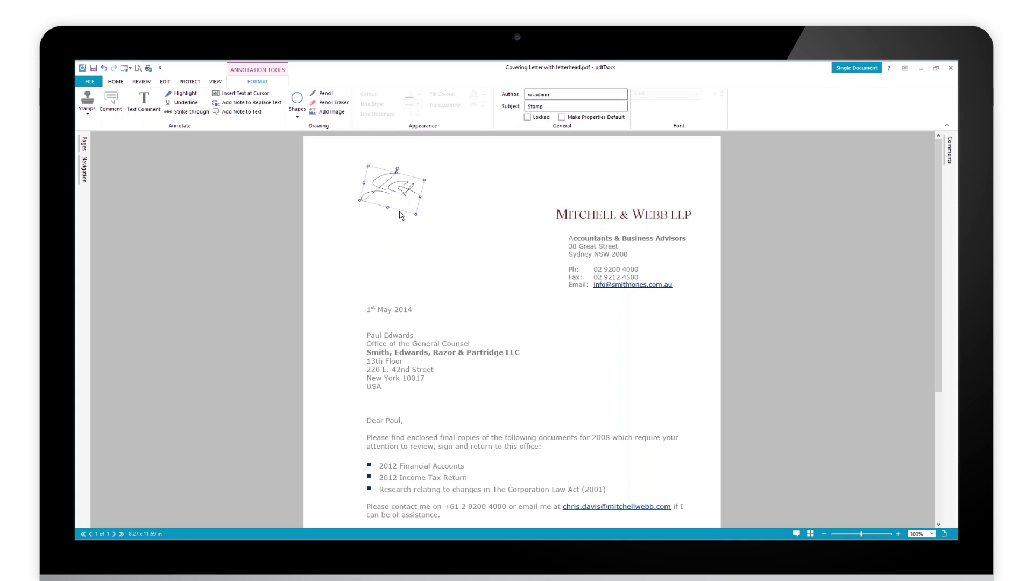
pyautogui.rightClick(393, 183)
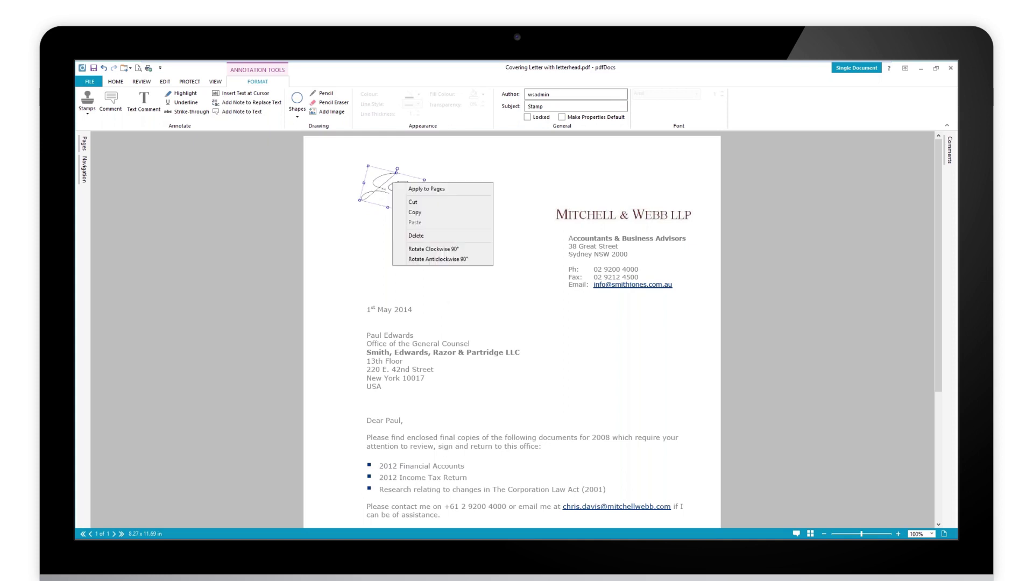
pyautogui.click(433, 192)
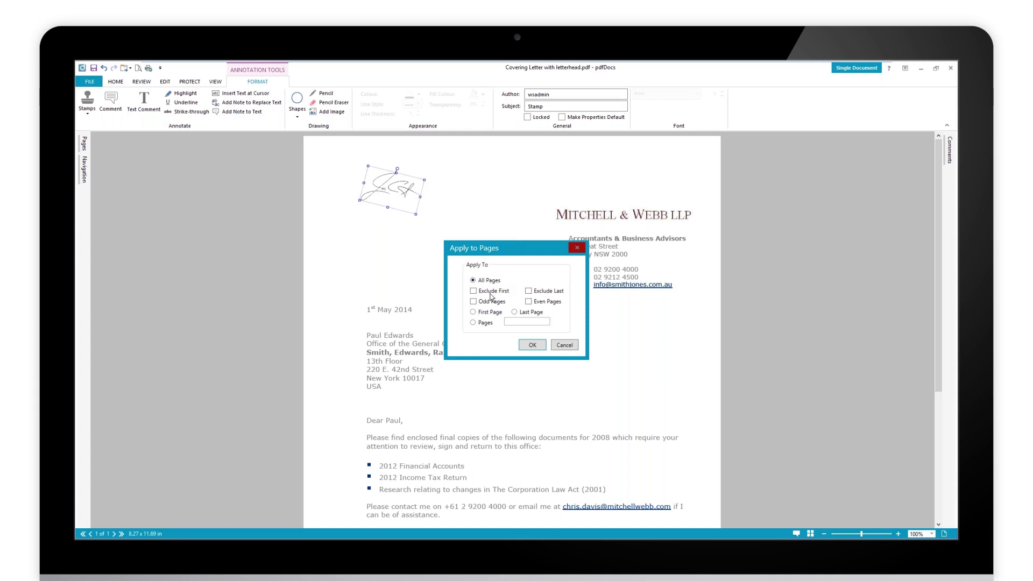
pyautogui.click(473, 291)
pyautogui.click(570, 346)
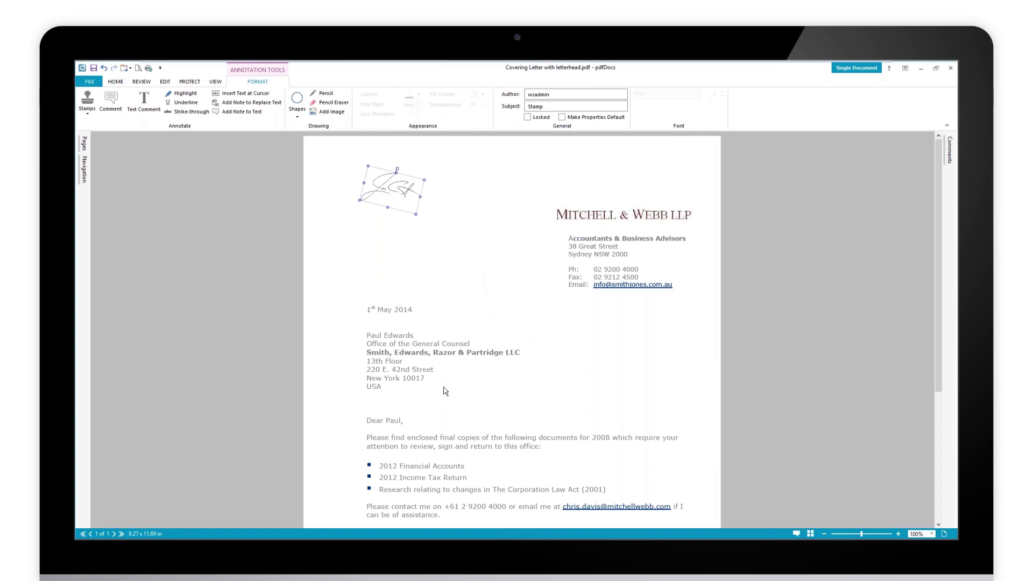
pyautogui.moveTo(396, 194)
pyautogui.mouseDown()
pyautogui.moveTo(437, 194)
pyautogui.moveTo(397, 193)
pyautogui.moveTo(428, 203)
pyautogui.moveTo(382, 195)
pyautogui.mouseUp()
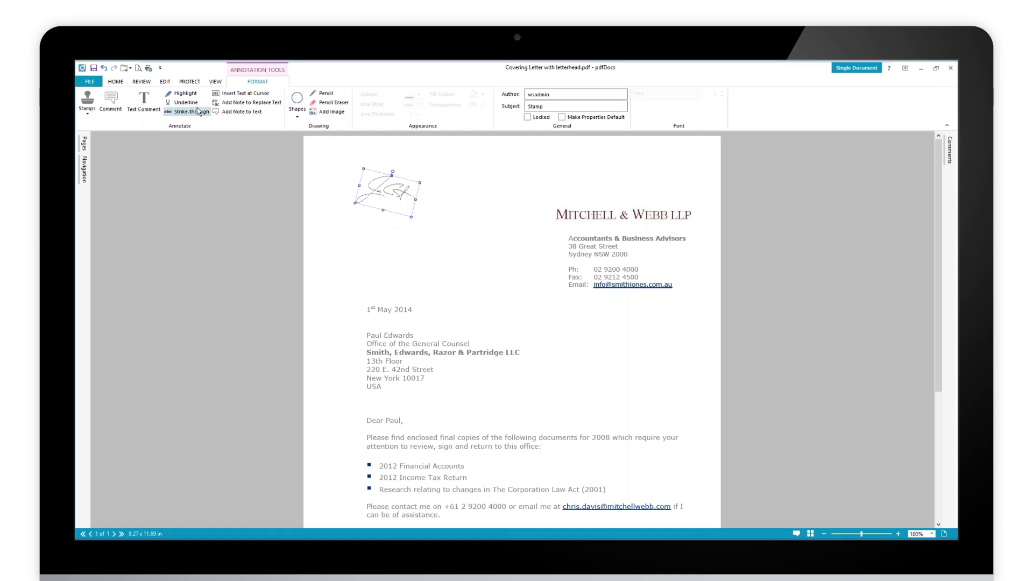
# Flatten the stamp annotation from the EDIT tab, confirm, and zoom to check the signature
pyautogui.click(116, 84)
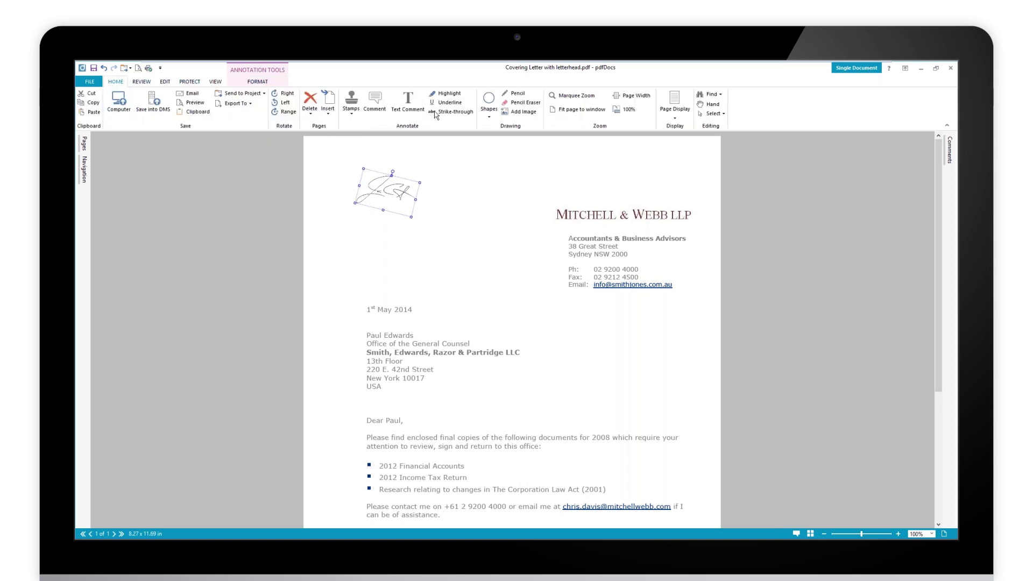
pyautogui.click(144, 83)
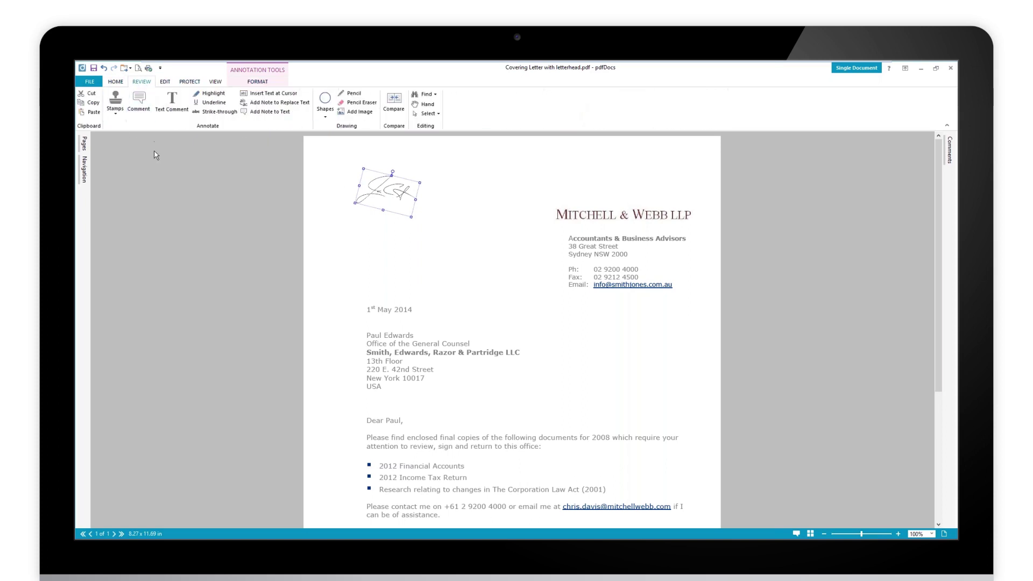
pyautogui.click(189, 81)
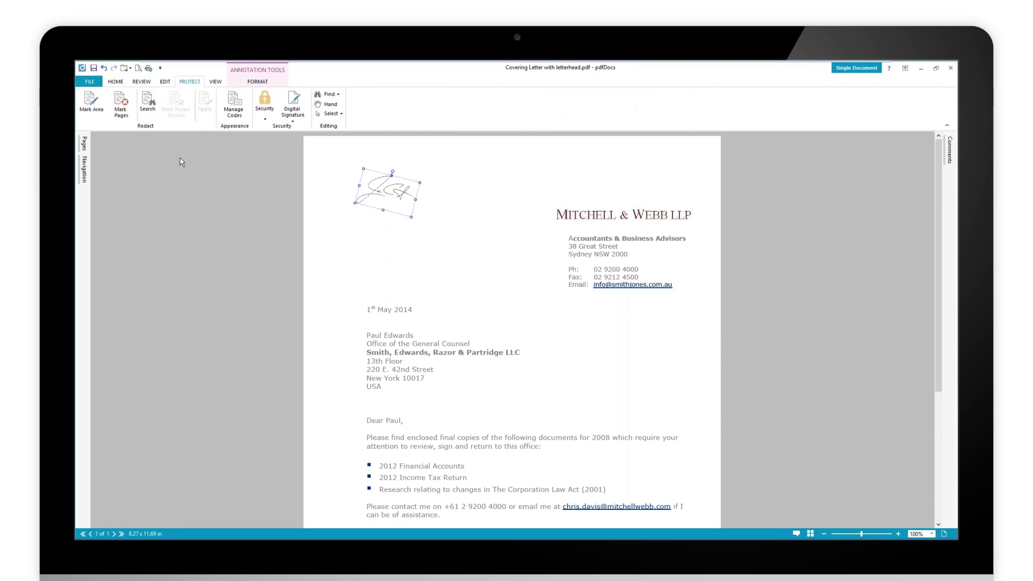
pyautogui.click(165, 82)
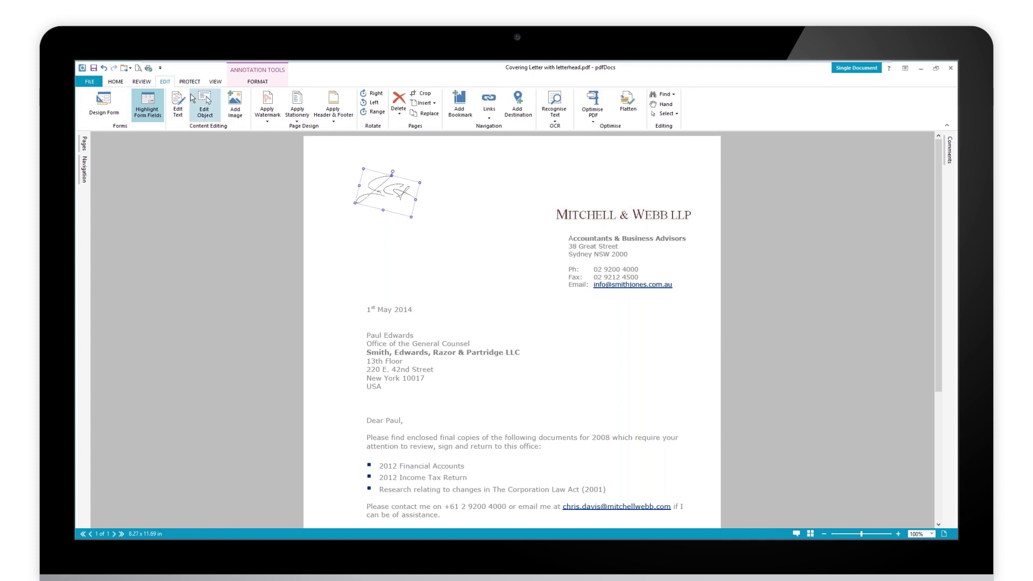
pyautogui.click(629, 107)
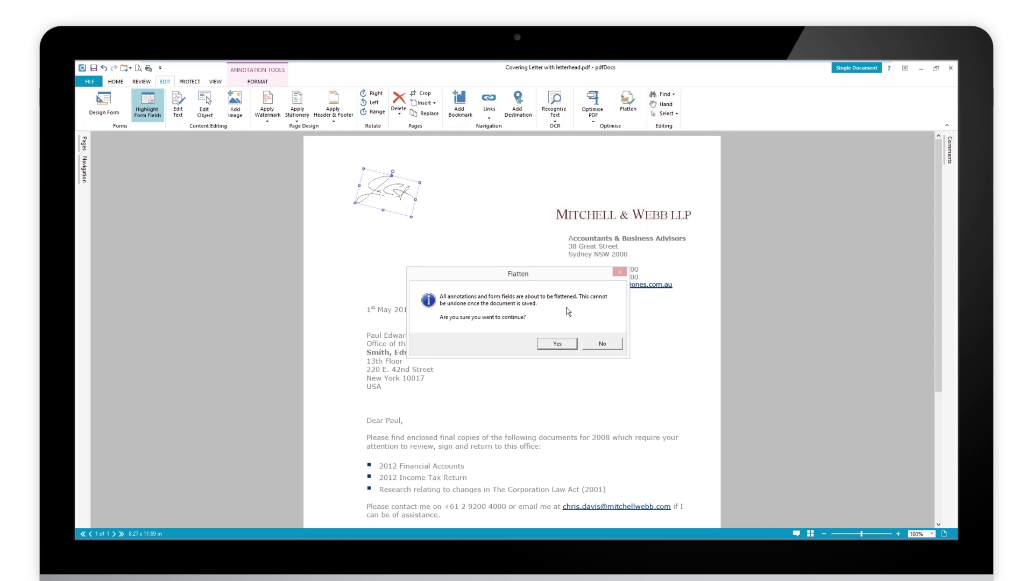
pyautogui.click(557, 345)
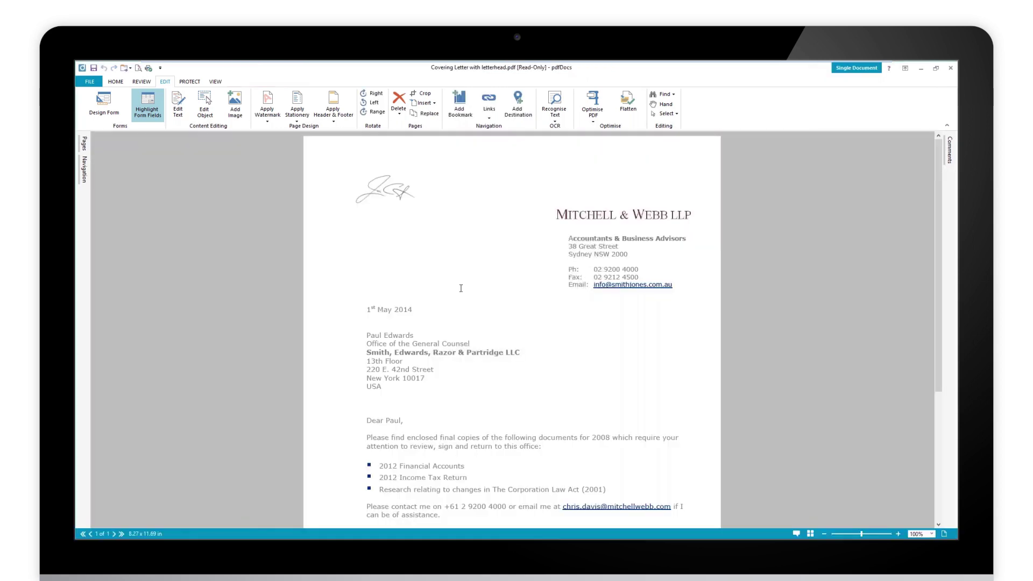
pyautogui.scroll(5, 391, 192)
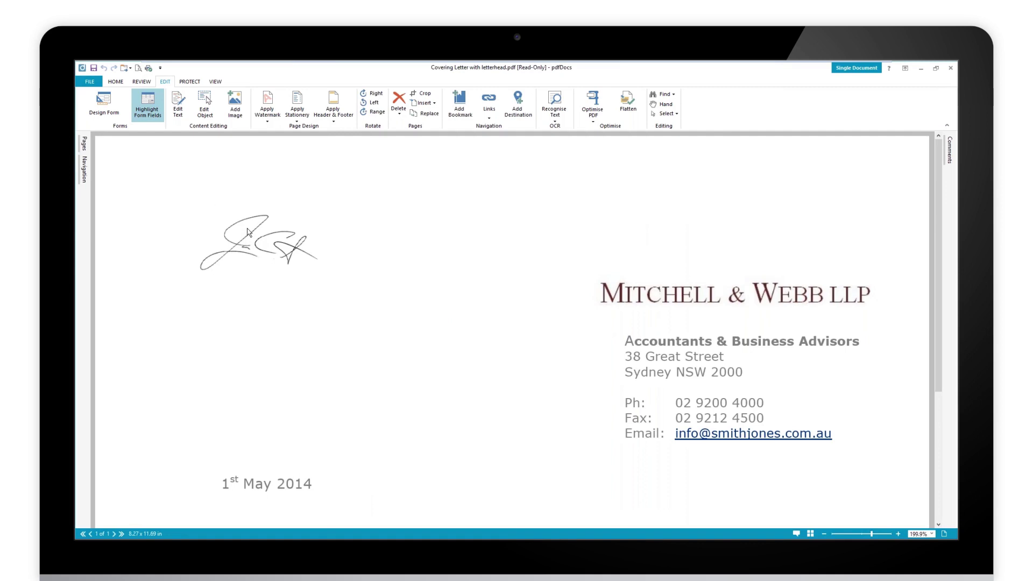
pyautogui.click(824, 534)
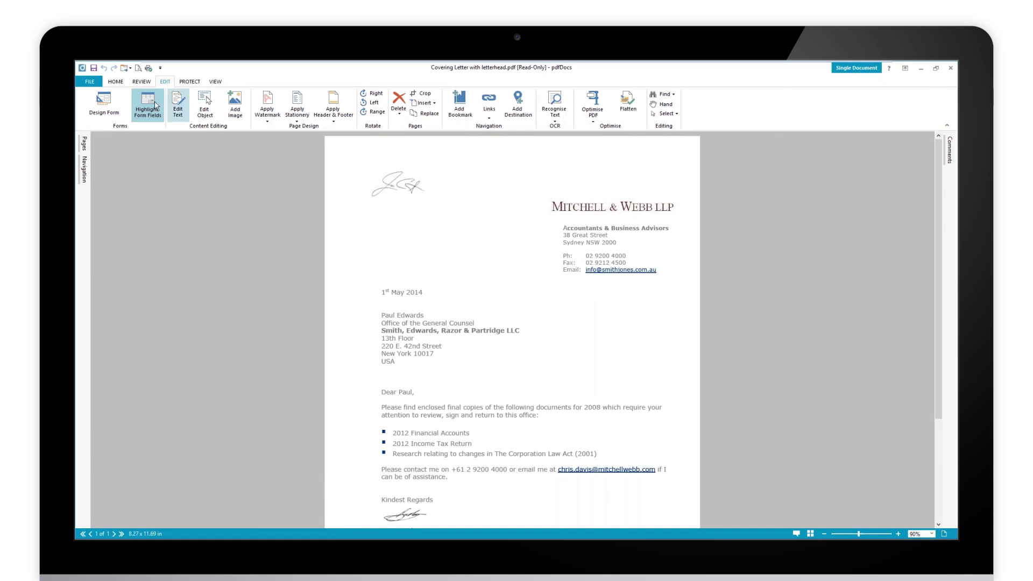
pyautogui.click(140, 83)
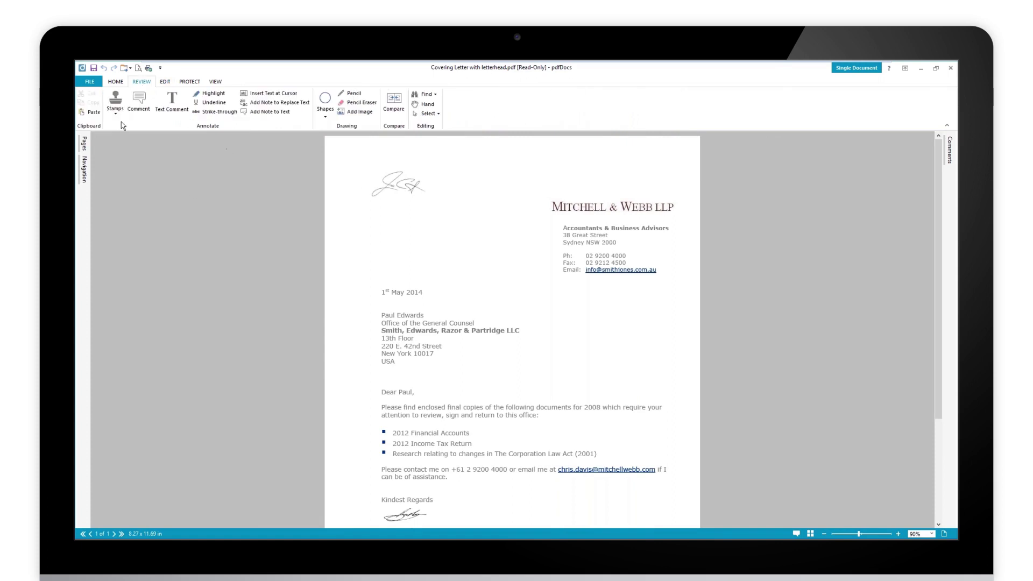
pyautogui.click(115, 107)
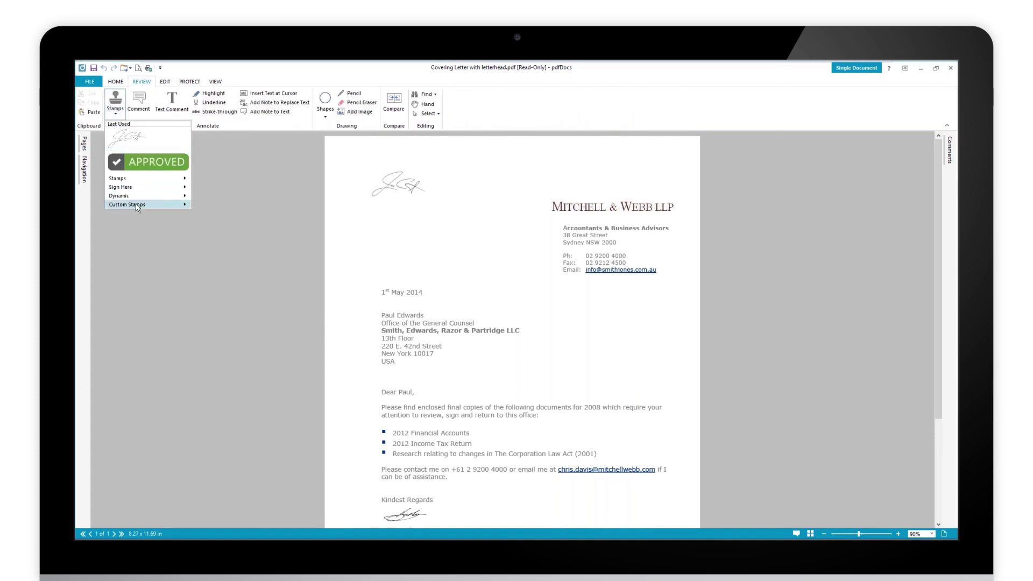
pyautogui.moveTo(138, 207)
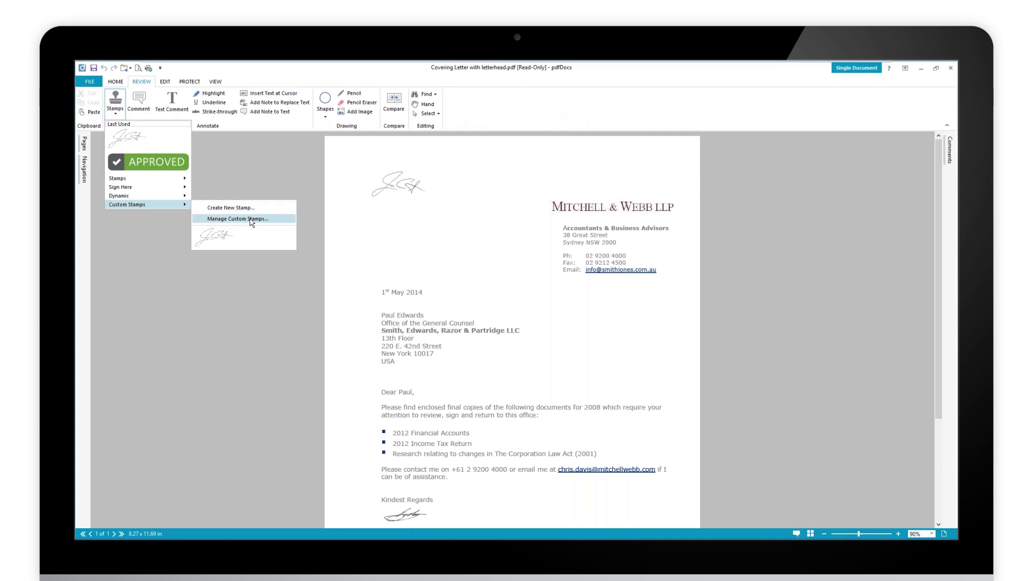
pyautogui.click(425, 238)
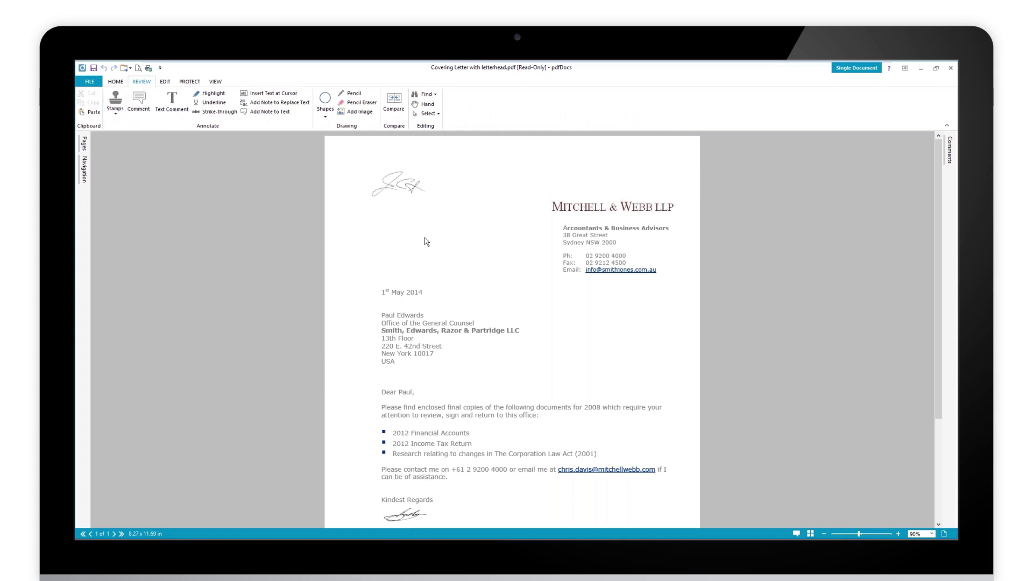
pyautogui.click(166, 84)
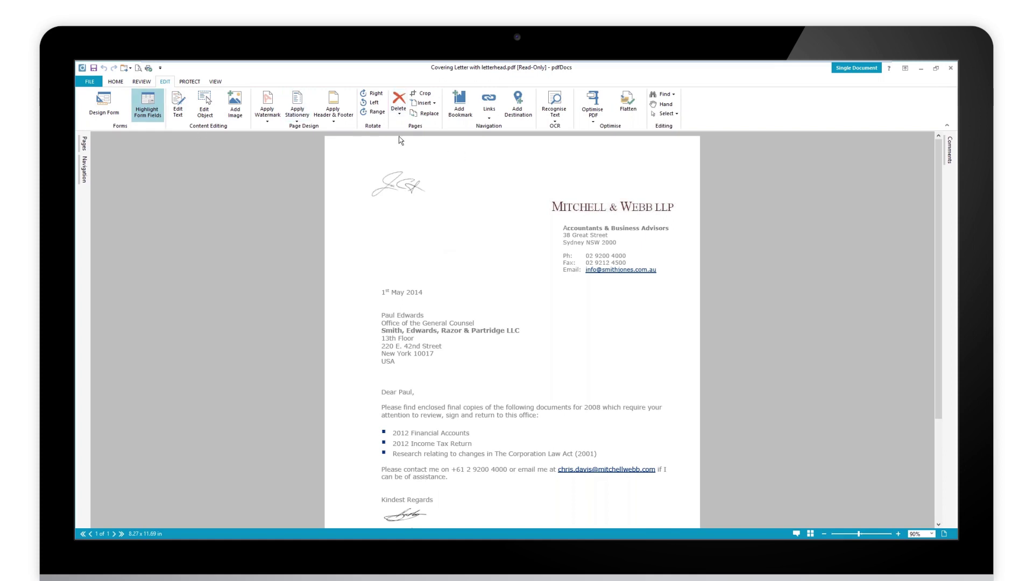
# Start a new image stamp, check importable file types, then cancel the import and stamp profile
pyautogui.click(141, 81)
pyautogui.click(115, 110)
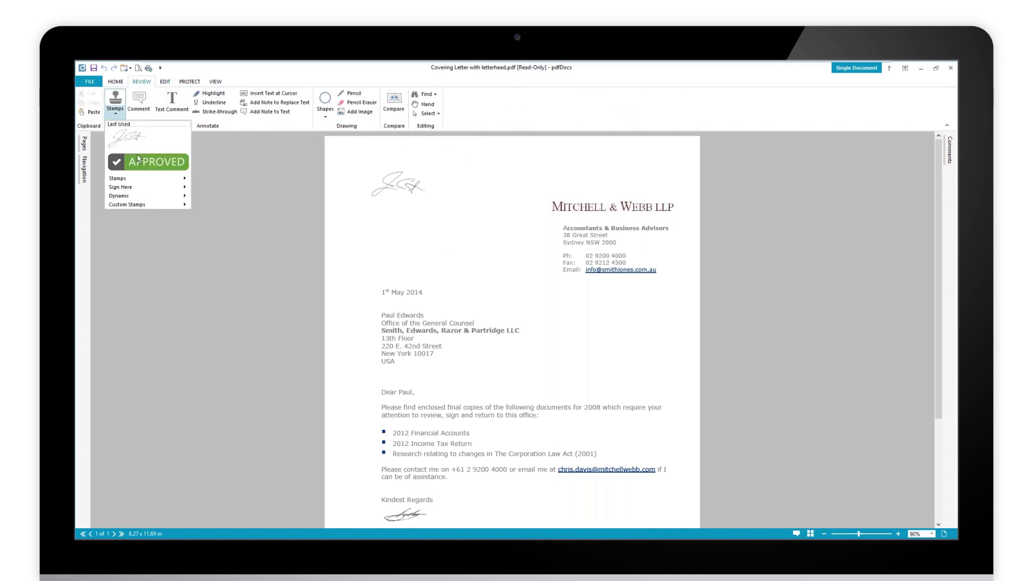
pyautogui.moveTo(138, 205)
pyautogui.click(222, 209)
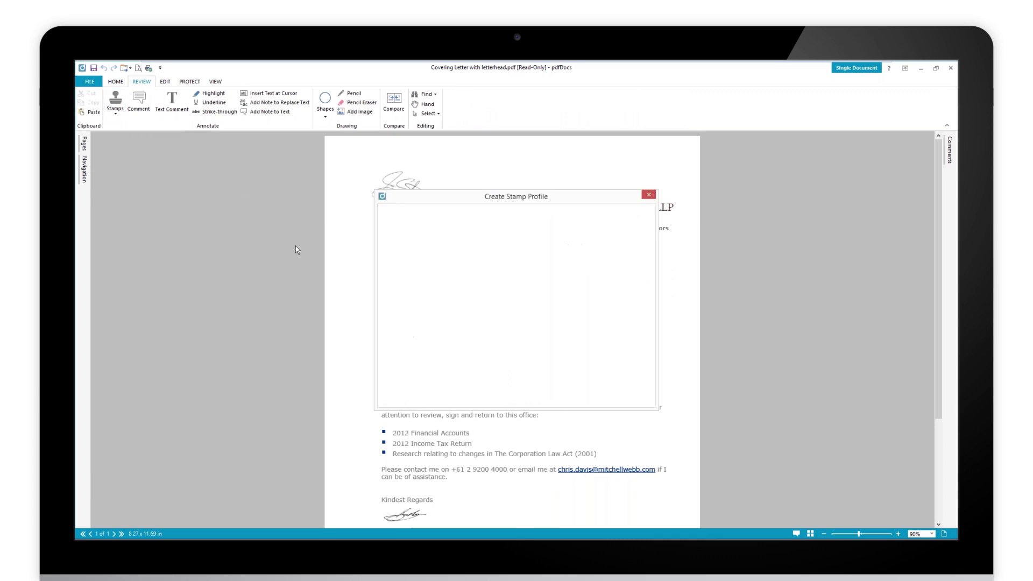
pyautogui.click(393, 262)
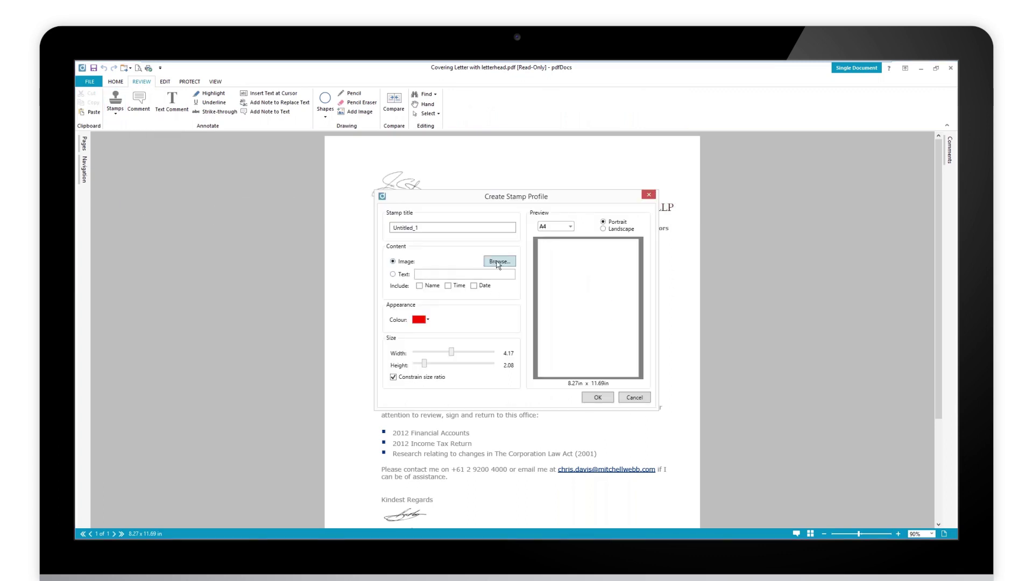
pyautogui.click(497, 263)
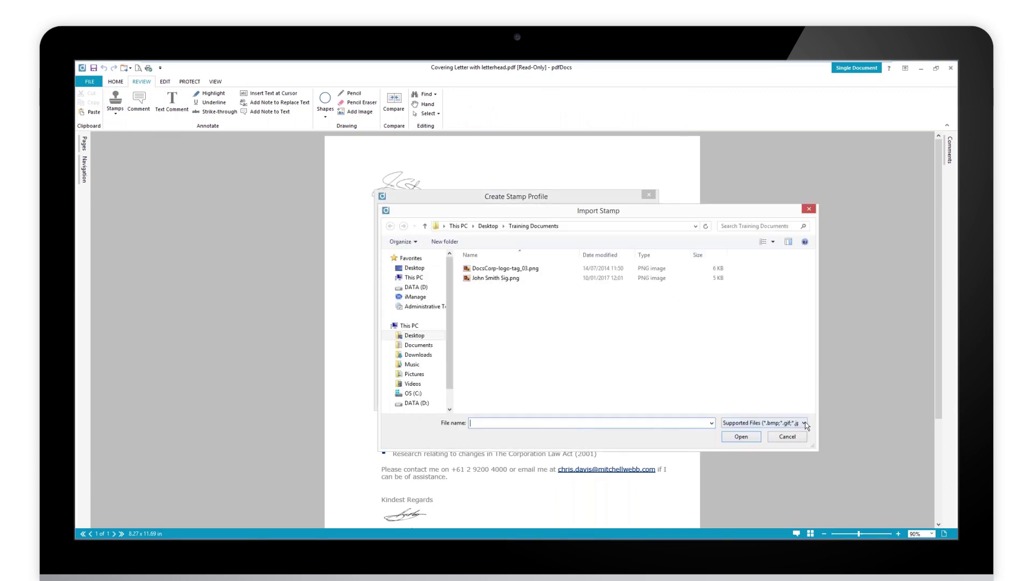
pyautogui.click(805, 423)
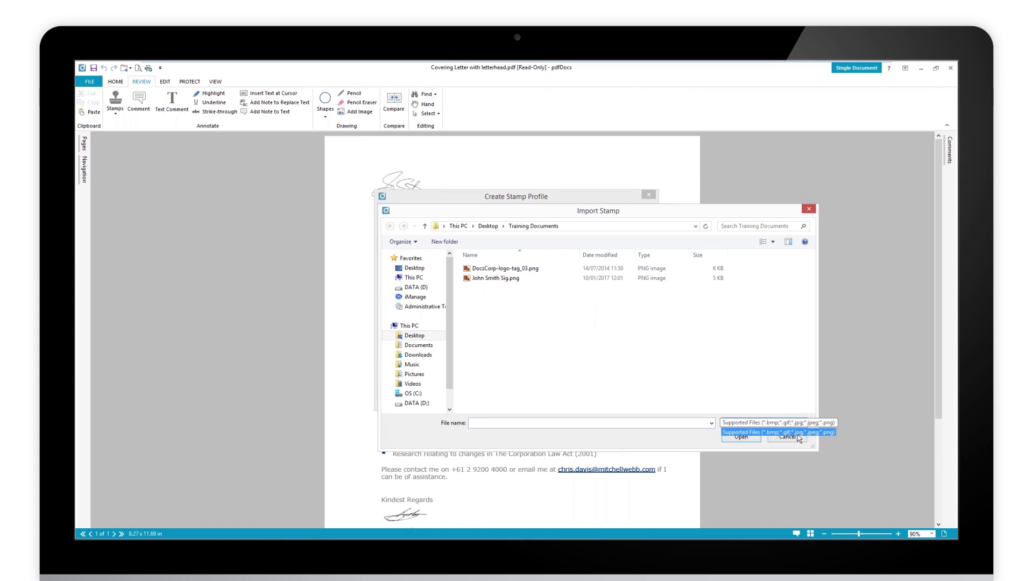
pyautogui.click(813, 433)
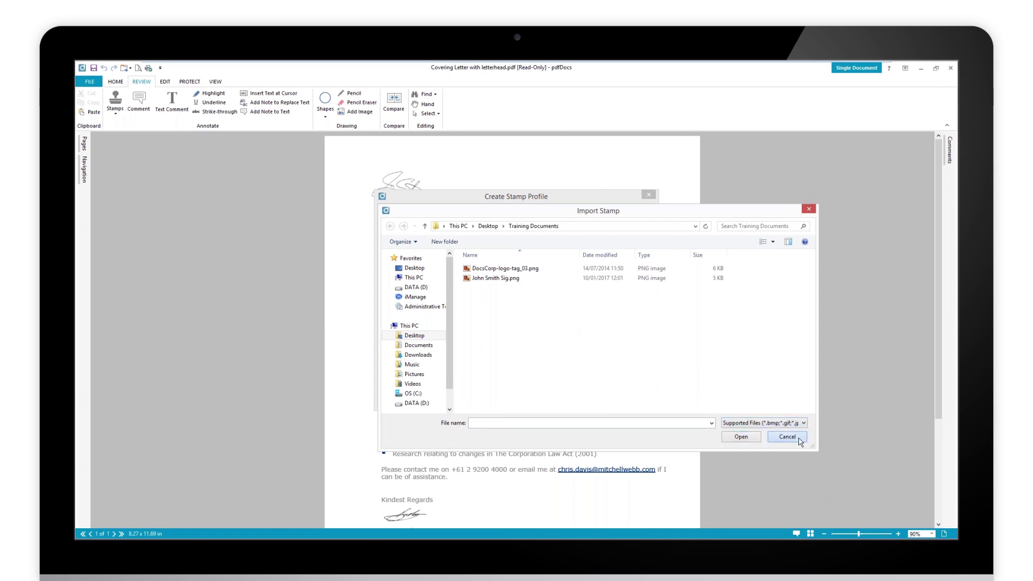
pyautogui.click(798, 438)
pyautogui.click(640, 399)
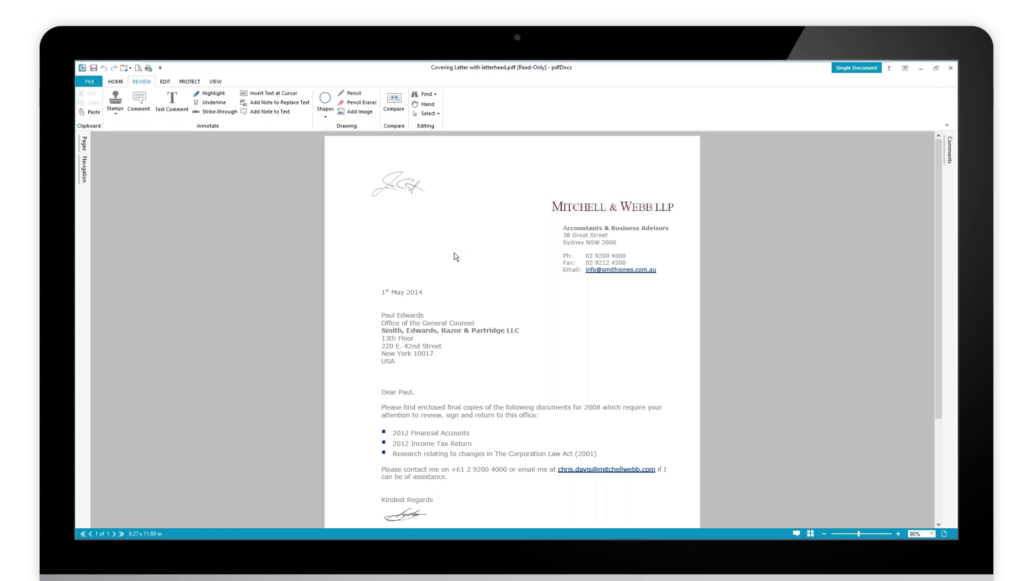
# Open the Digital Signature dropdown in the PROTECT tab's Security group
pyautogui.click(191, 81)
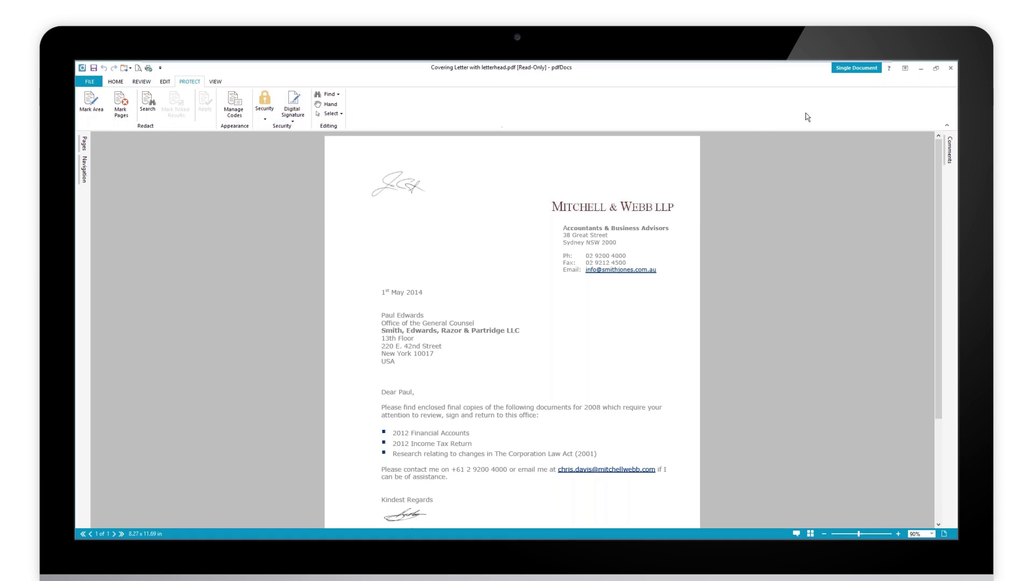
pyautogui.click(293, 122)
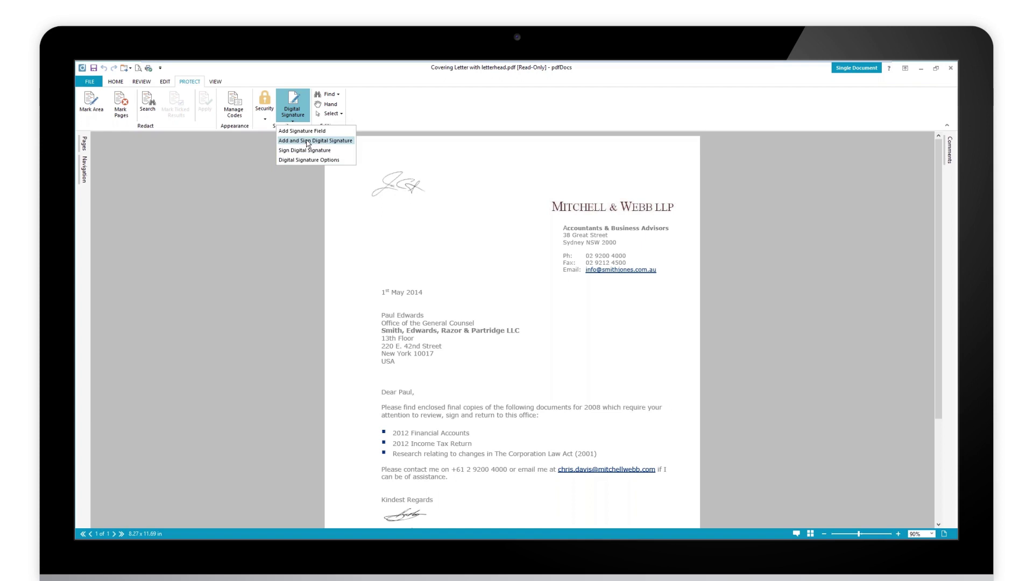
# Choose Add and Sign Digital Signature and draw a signature field below the scribble
pyautogui.click(308, 143)
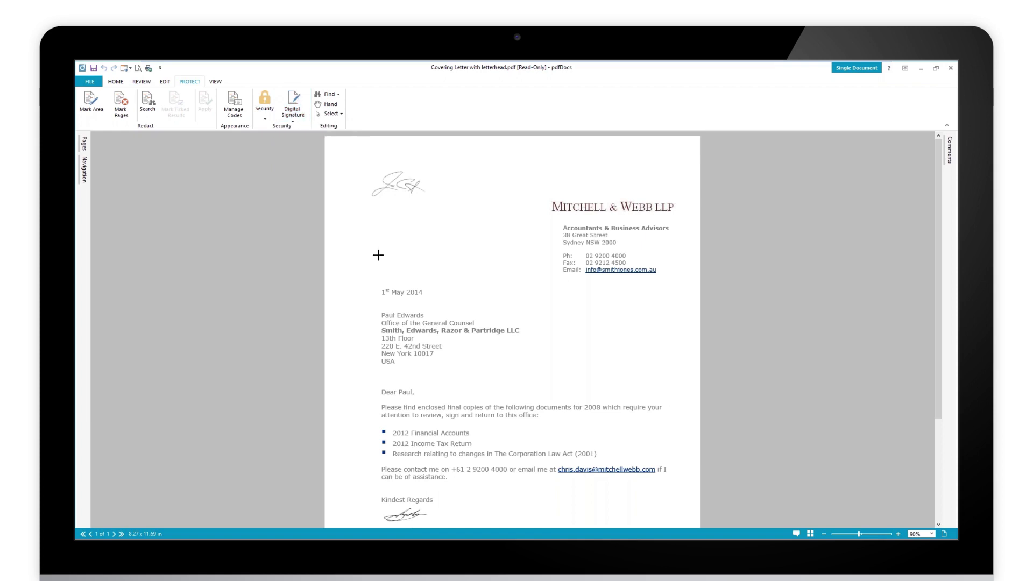
pyautogui.moveTo(373, 229)
pyautogui.mouseDown()
pyautogui.moveTo(428, 267)
pyautogui.moveTo(454, 258)
pyautogui.mouseUp()
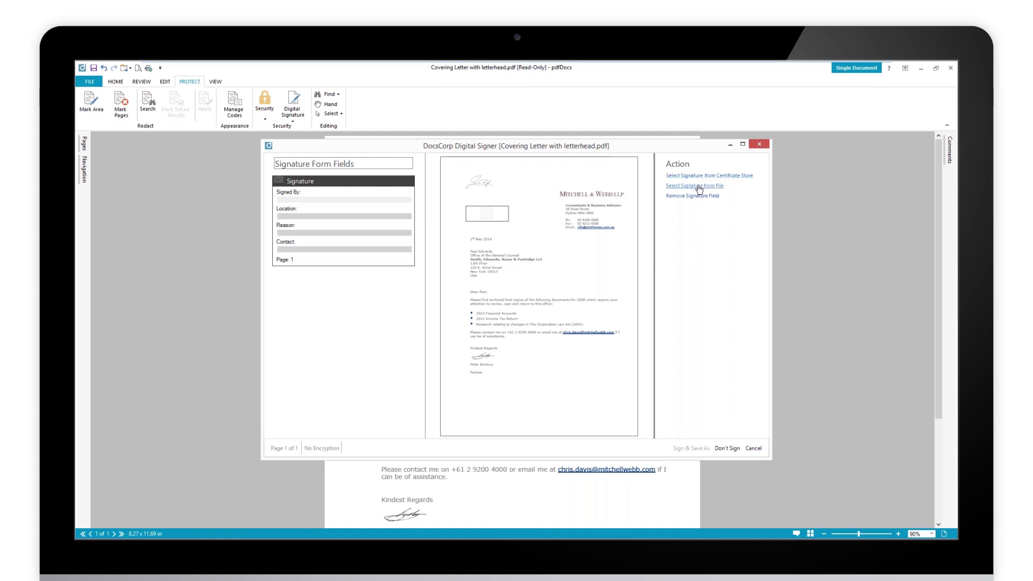
# Load the .pfx digital ID from Documents > Demo Docs > Logos, Scanned Sigs, Stationery and enter its password
pyautogui.click(699, 188)
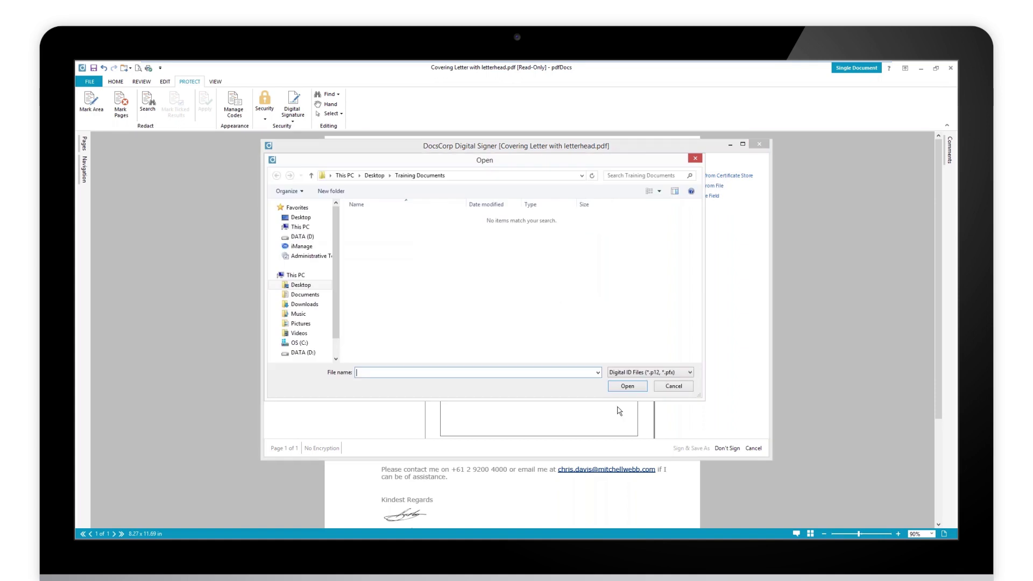
pyautogui.click(305, 294)
pyautogui.doubleClick(385, 228)
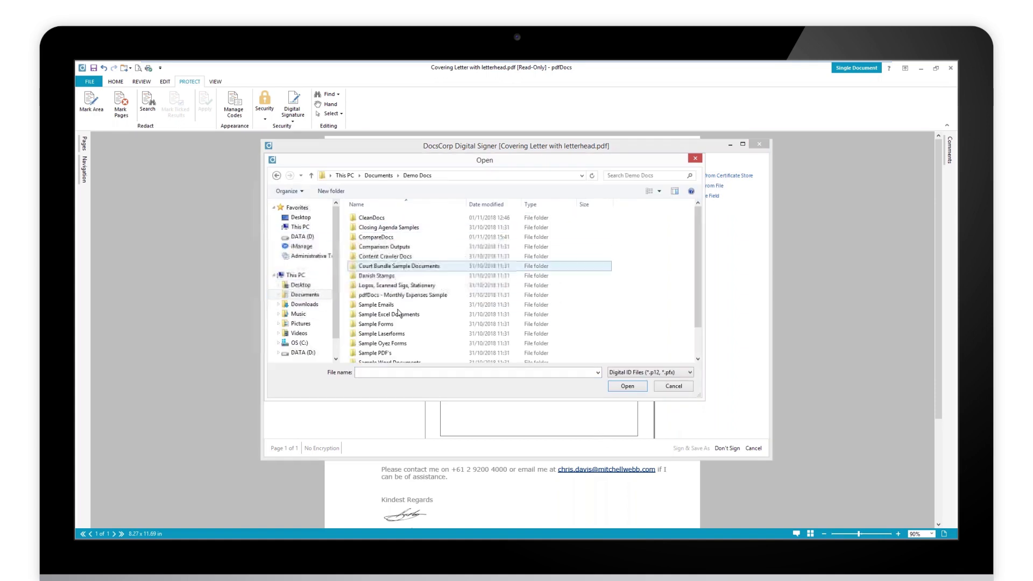
pyautogui.doubleClick(395, 285)
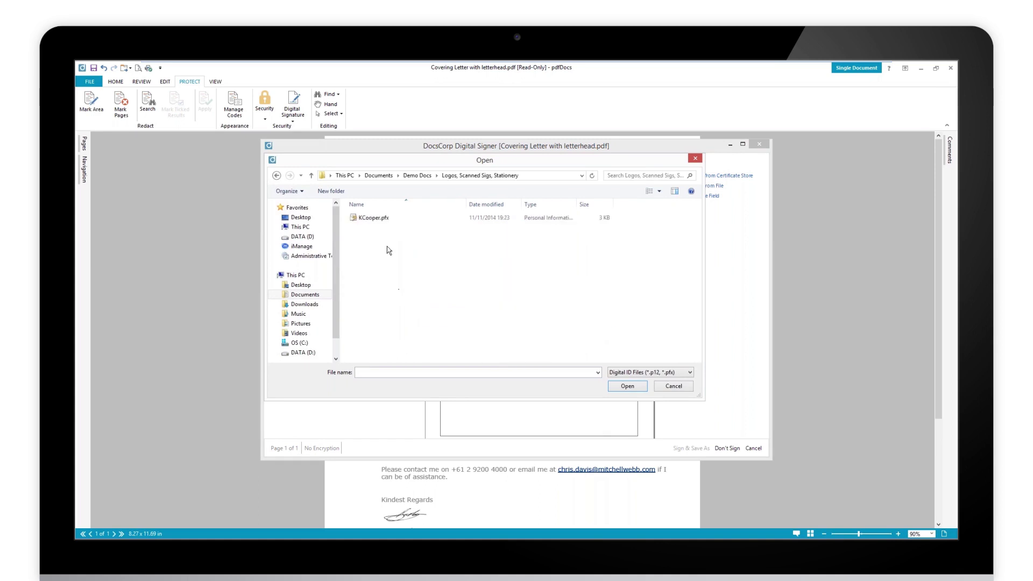
pyautogui.click(379, 218)
pyautogui.click(620, 387)
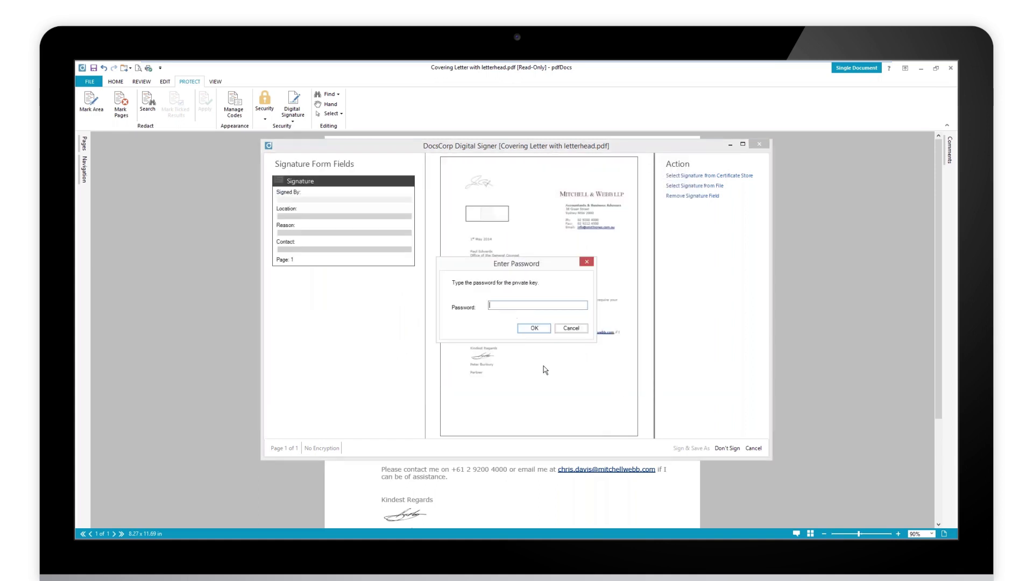
pyautogui.write('p')
pyautogui.click(535, 328)
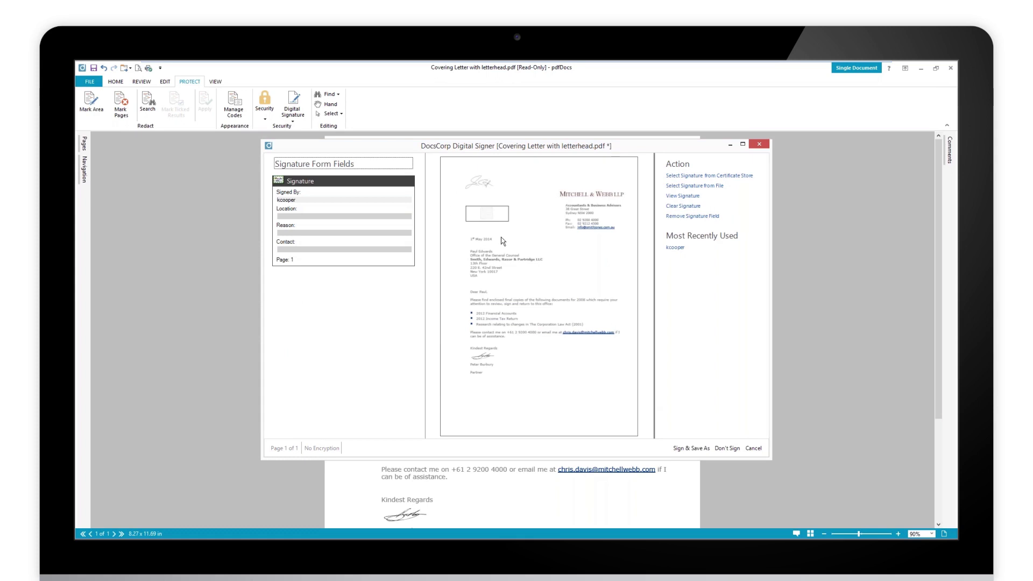
# Select the signer name text, then move on to the Location field
pyautogui.click(283, 200)
pyautogui.doubleClick(285, 200)
pyautogui.click(289, 217)
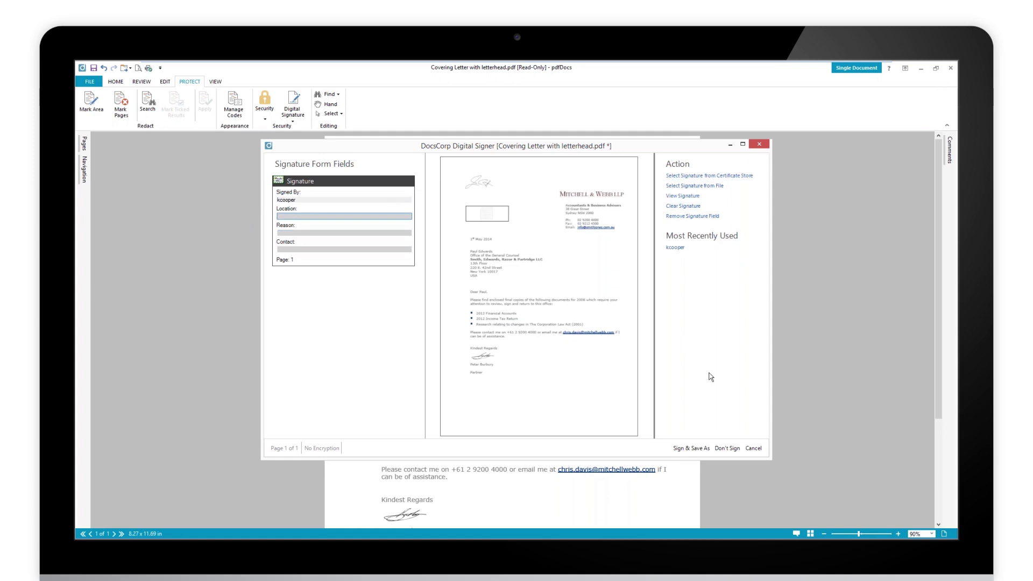
# Sign the letter and save it to the Desktop as signed.pdf
pyautogui.click(706, 450)
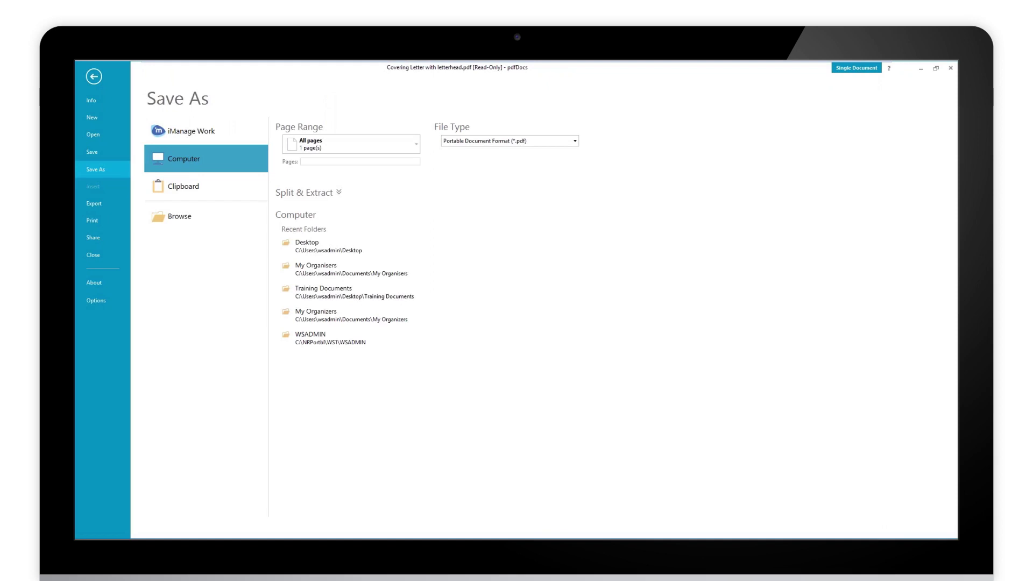
pyautogui.click(328, 248)
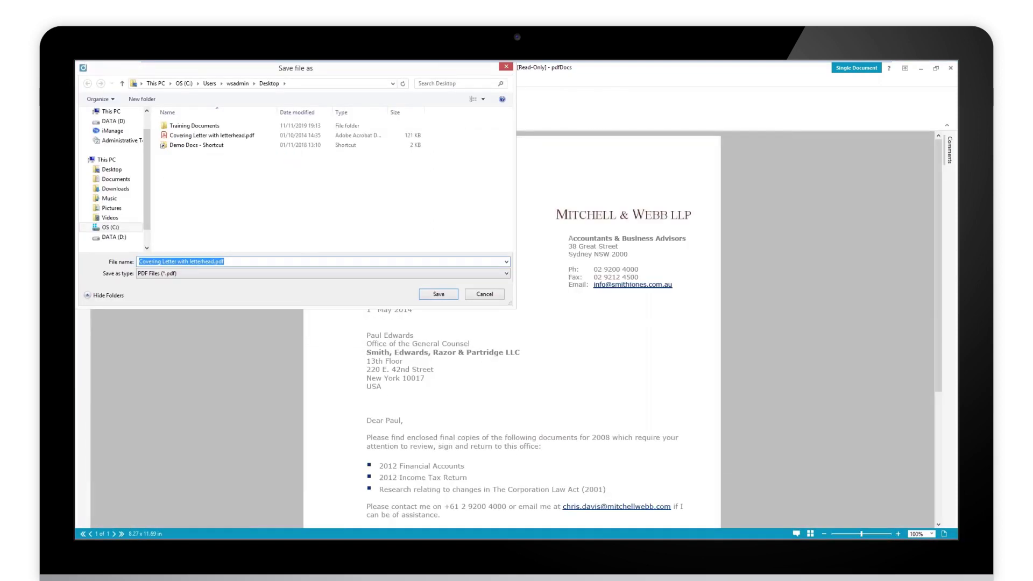
pyautogui.write('sig')
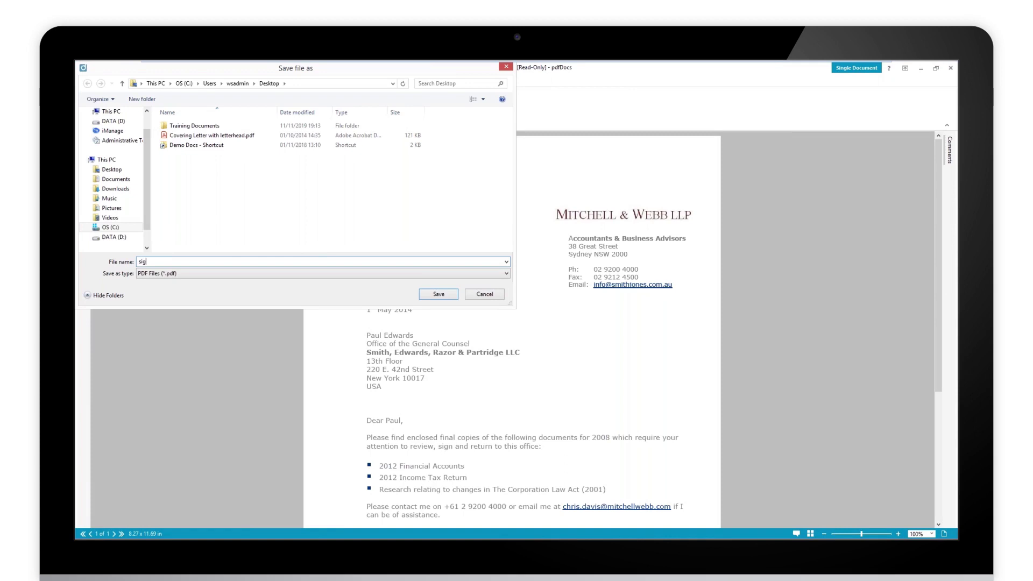
pyautogui.write('ned')
pyautogui.press('Return')
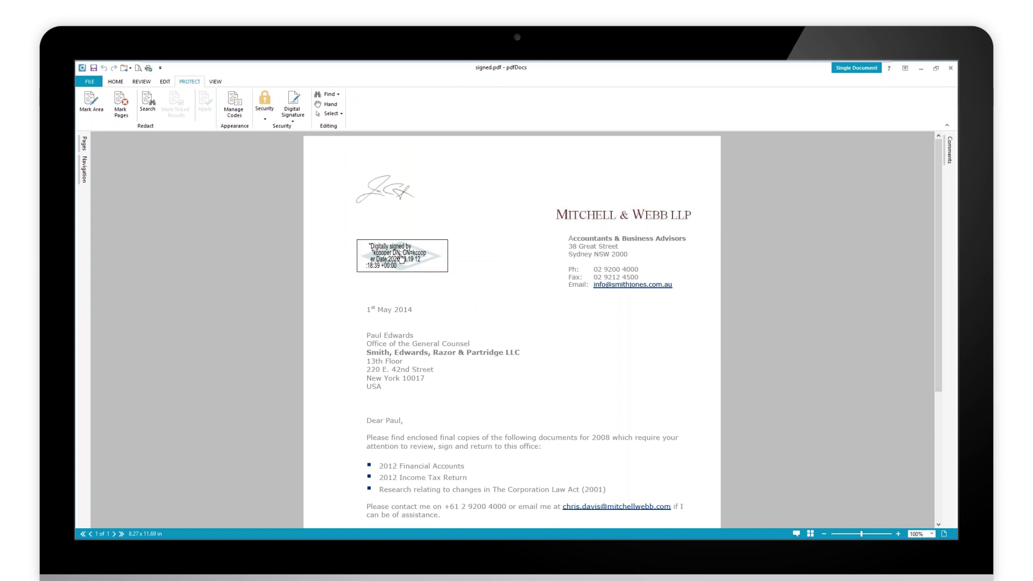
pyautogui.click(294, 121)
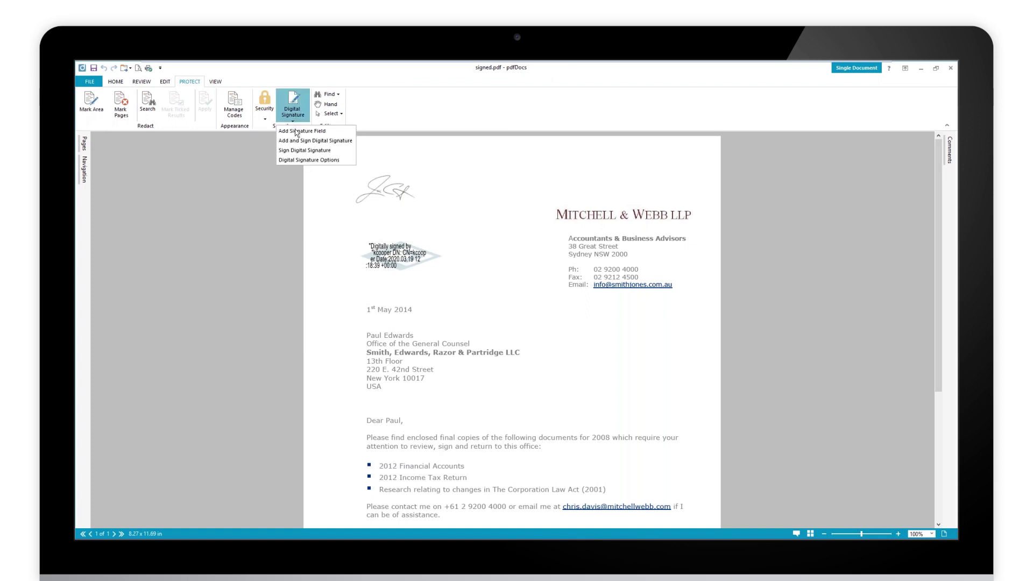
pyautogui.click(299, 160)
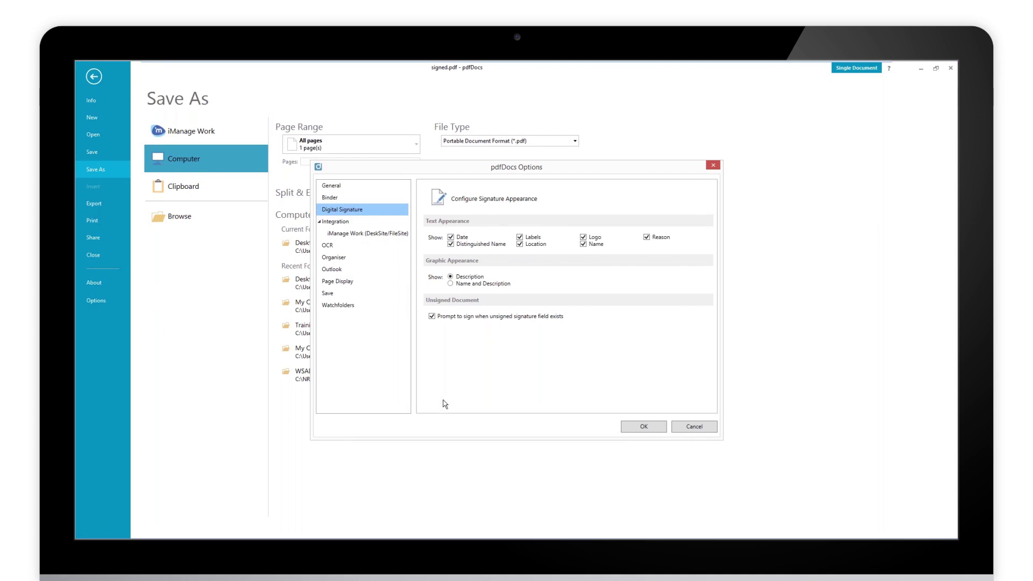
pyautogui.click(695, 426)
pyautogui.click(95, 76)
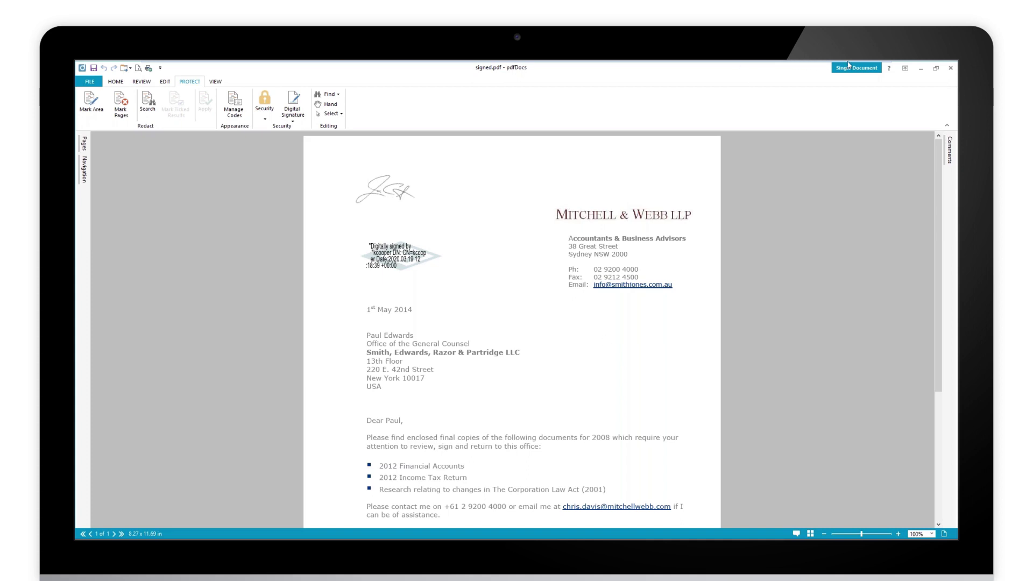
pyautogui.moveTo(850, 66)
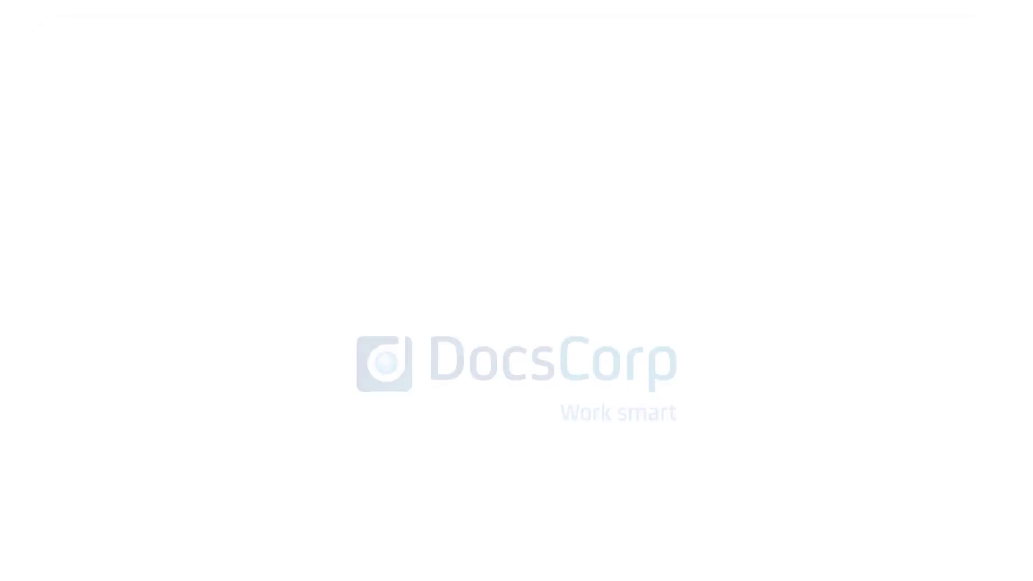